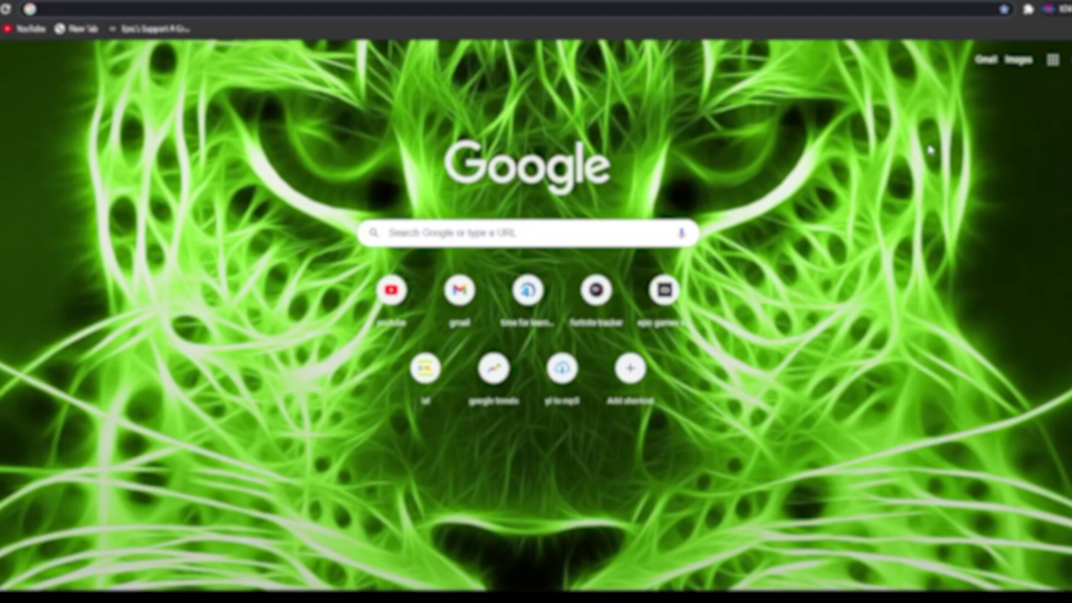
Step: Search Chrome for 'geforce exper' and open NVIDIA's GeForce Experience 3.21.0.36 download page
{"action": "type", "text": "g"}
{"action": "type", "text": "efor"}
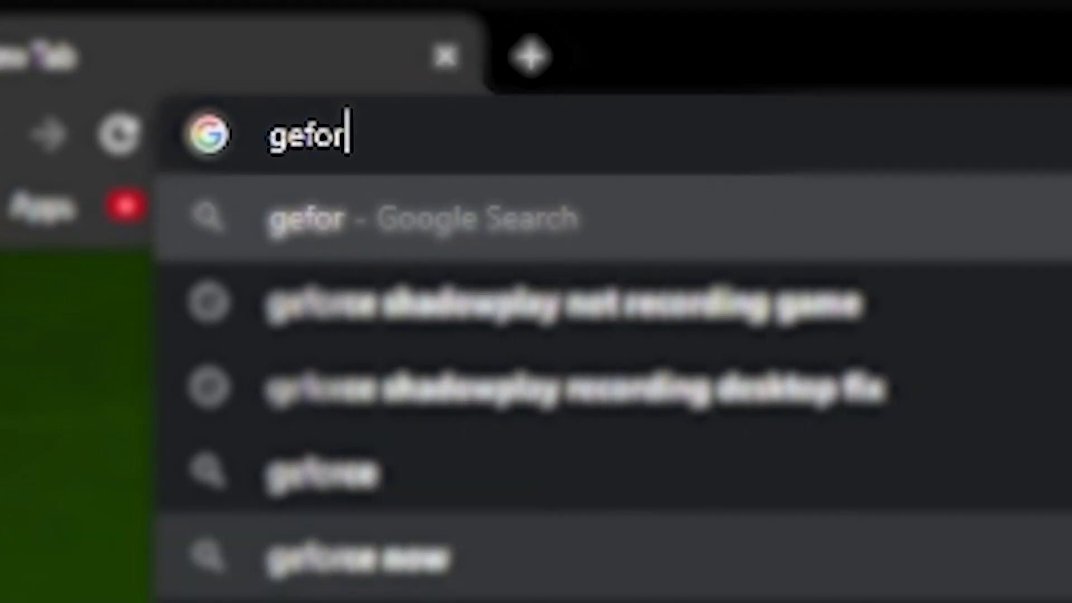
{"action": "type", "text": "ce exper"}
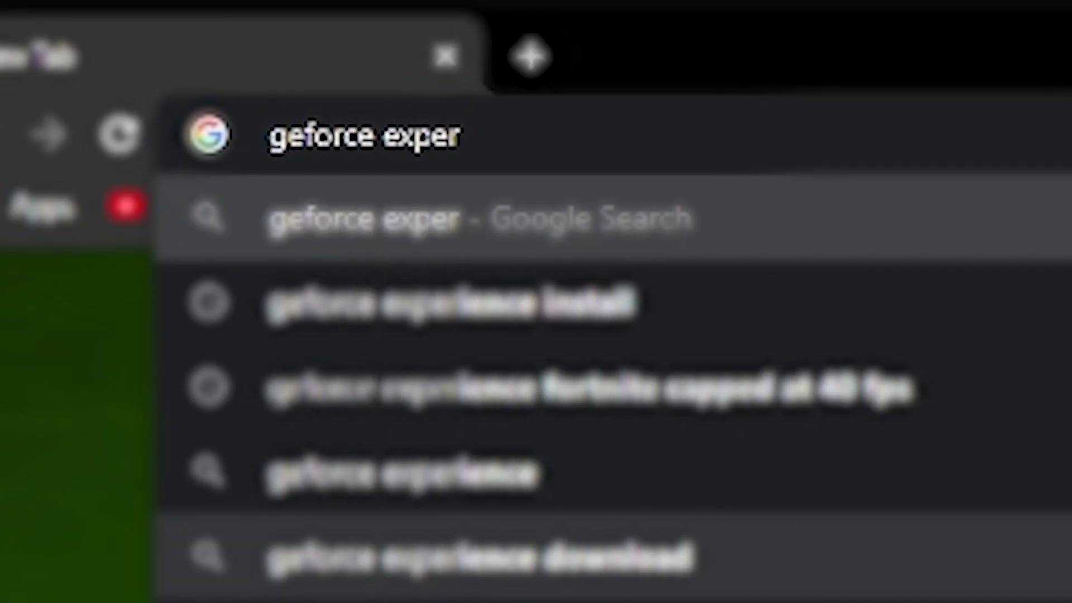
{"action": "key", "text": "Down"}
{"action": "key", "text": "Return"}
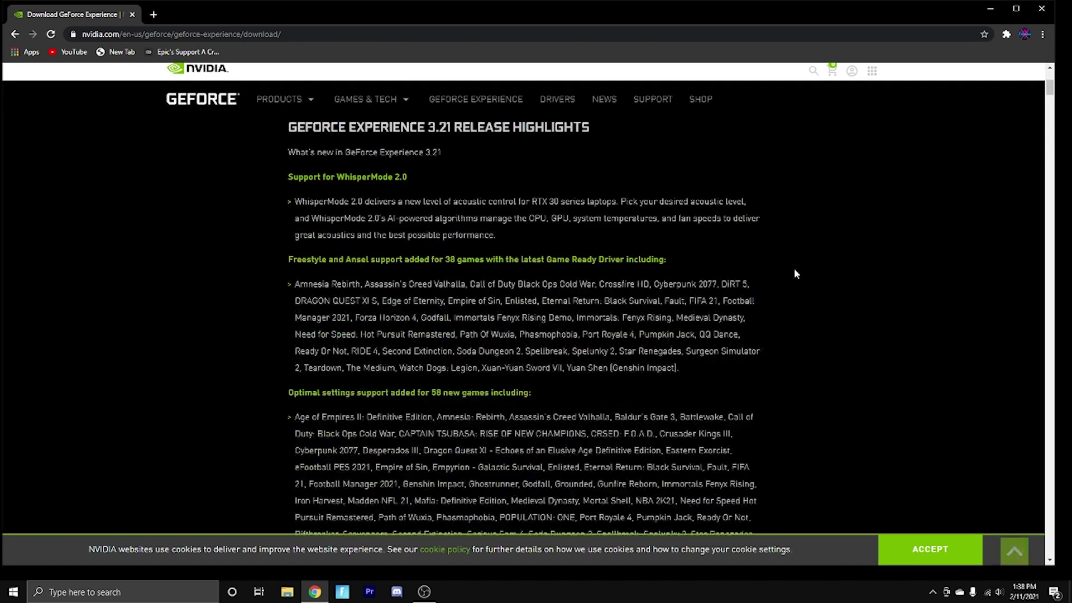
{"action": "scroll", "coordinate": [700, 293], "scroll_direction": "down", "scroll_amount": 10}
{"action": "scroll", "coordinate": [637, 277], "scroll_direction": "up", "scroll_amount": 8}
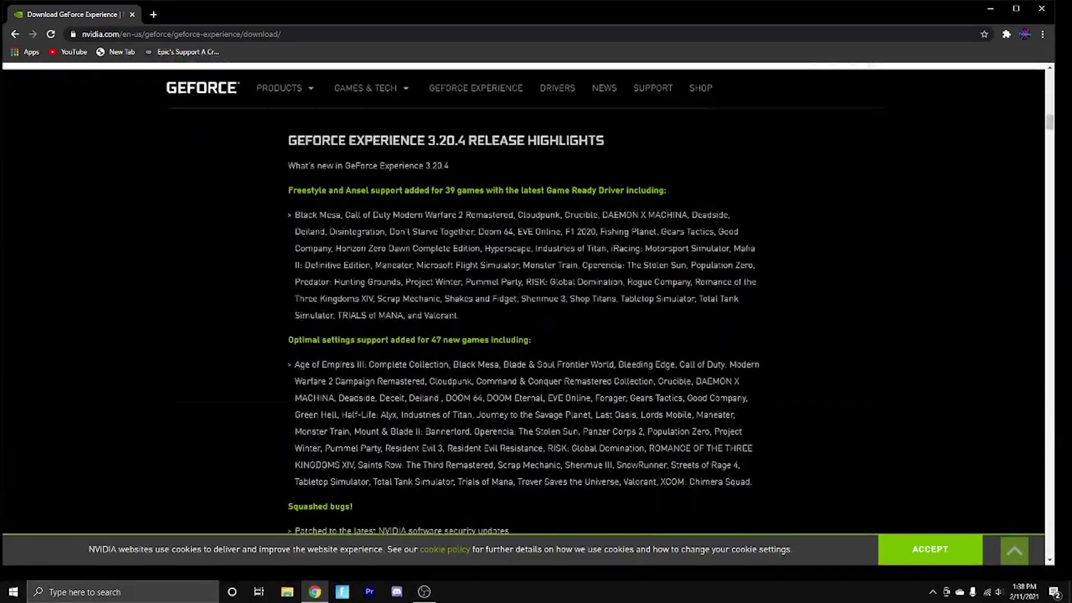
{"action": "scroll", "coordinate": [613, 226], "scroll_direction": "up", "scroll_amount": 12}
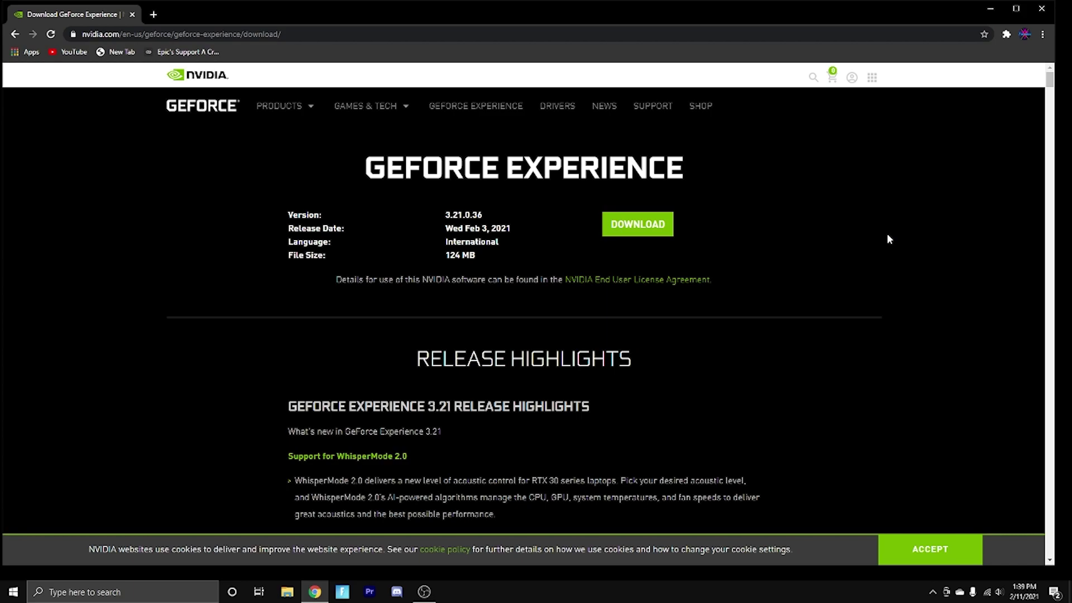
Step: Launch GeForce Experience from Windows Search with 'ge' and move its window left
{"action": "left_click", "coordinate": [1035, 16]}
{"action": "left_click", "coordinate": [151, 581]}
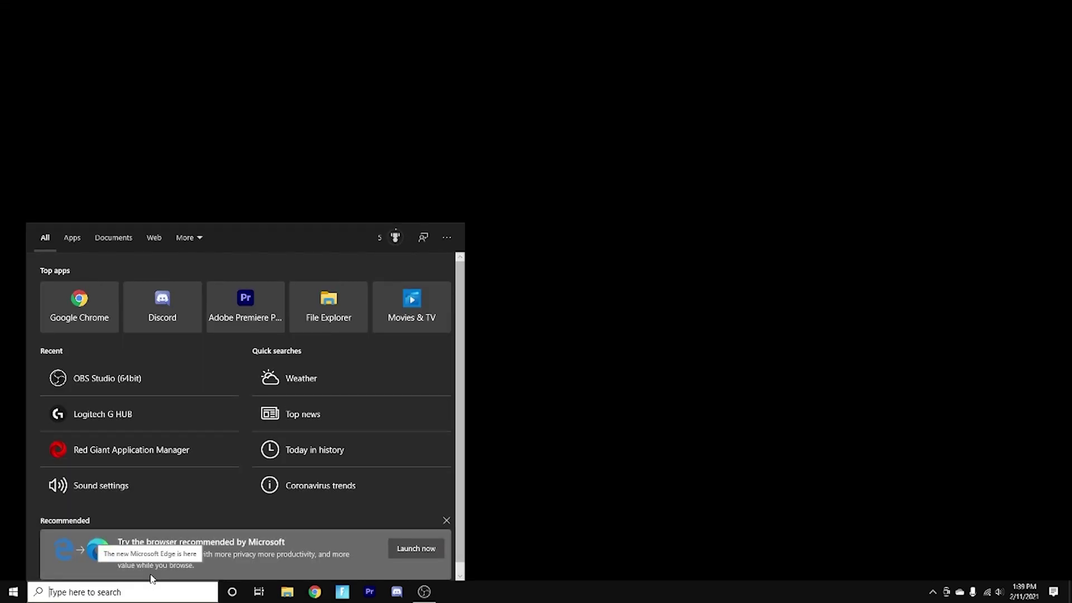
{"action": "type", "text": "ge"}
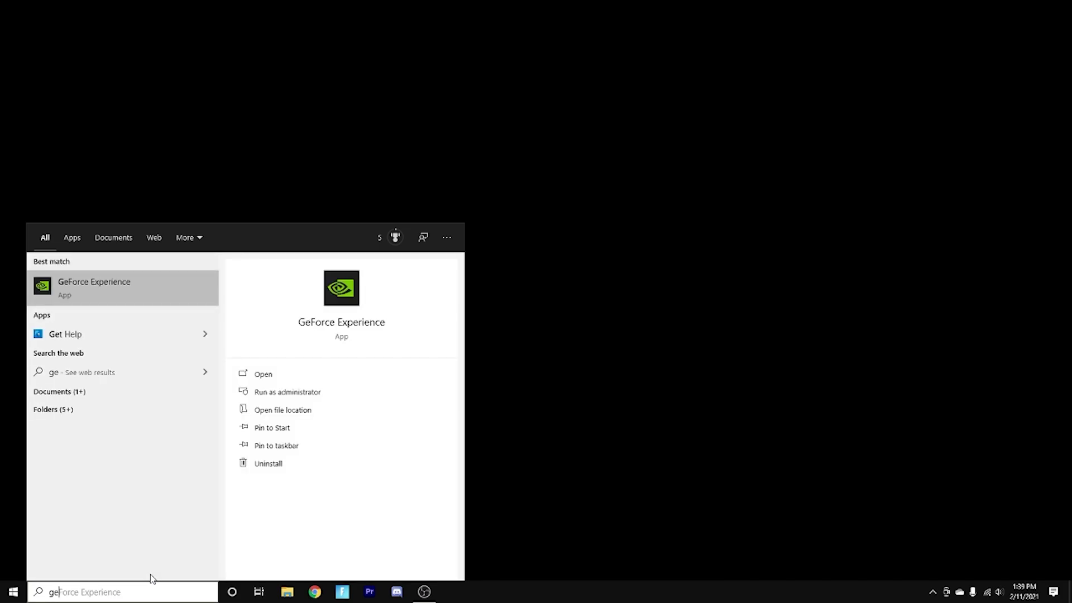
{"action": "key", "text": "Return"}
{"action": "left_click_drag", "start_coordinate": [780, 107], "coordinate": [584, 106]}
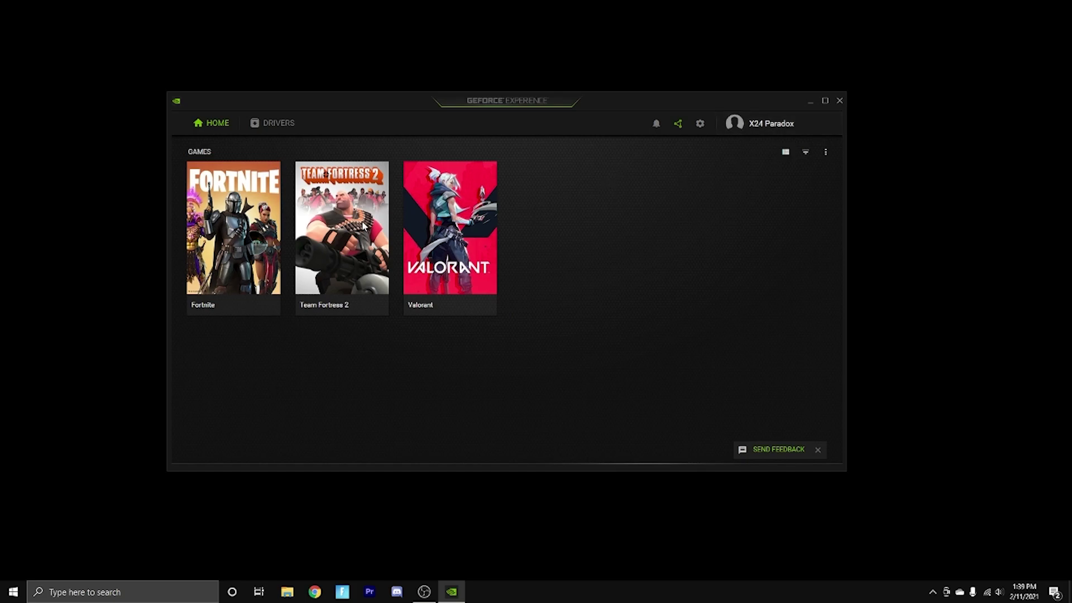
Step: Open the Fortnite game details, then the app settings showing Game Ready Driver 461.40
{"action": "mouse_move", "coordinate": [473, 221]}
{"action": "left_click", "coordinate": [234, 245]}
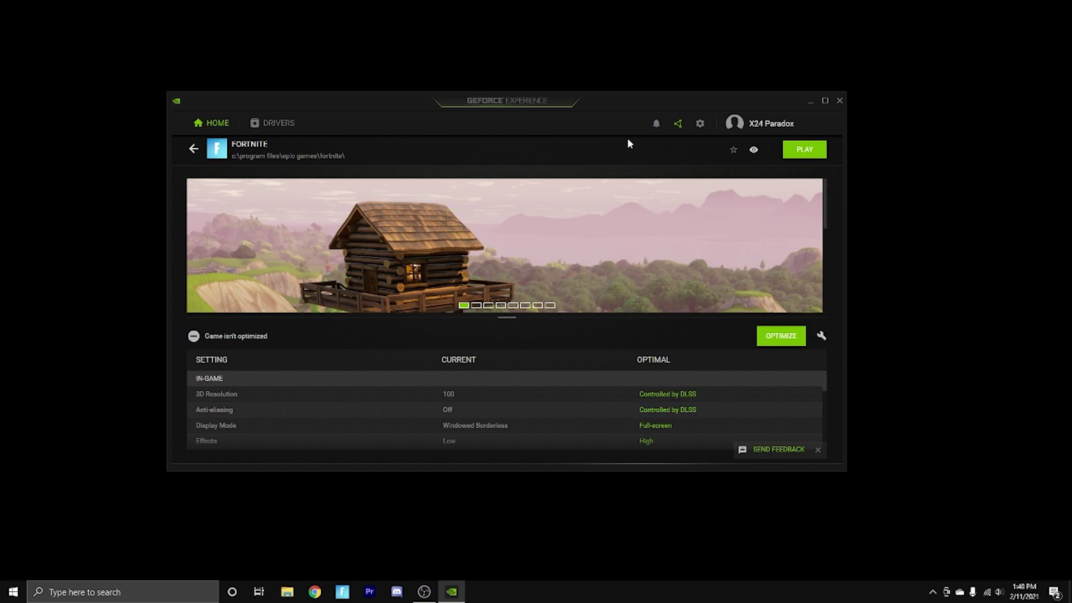
{"action": "left_click", "coordinate": [700, 125]}
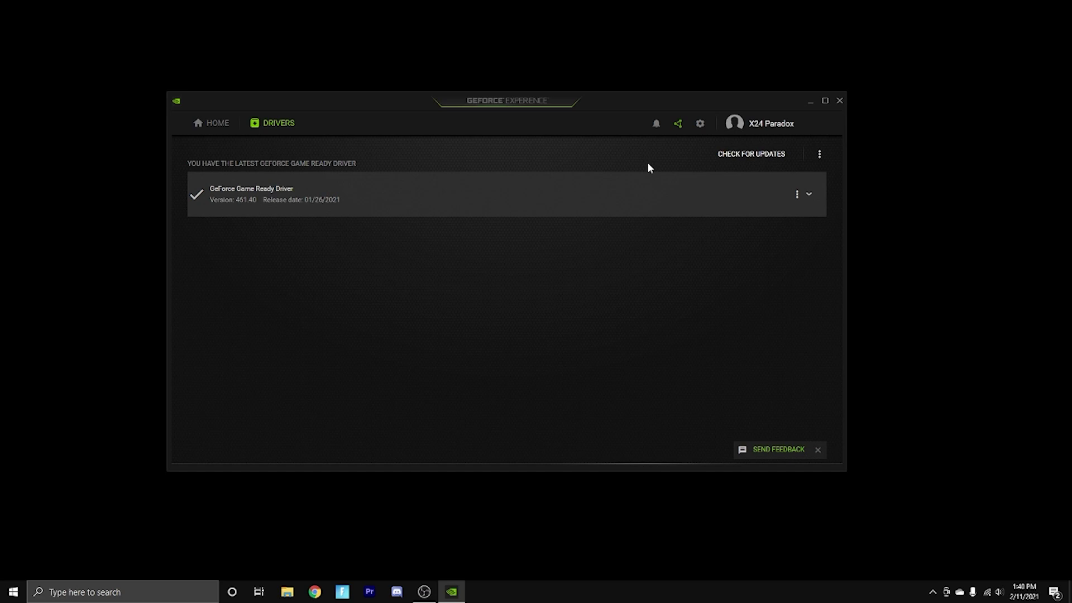
Step: Open the in-game overlay and move focus from Record back to Instant Replay
{"action": "left_click", "coordinate": [677, 124]}
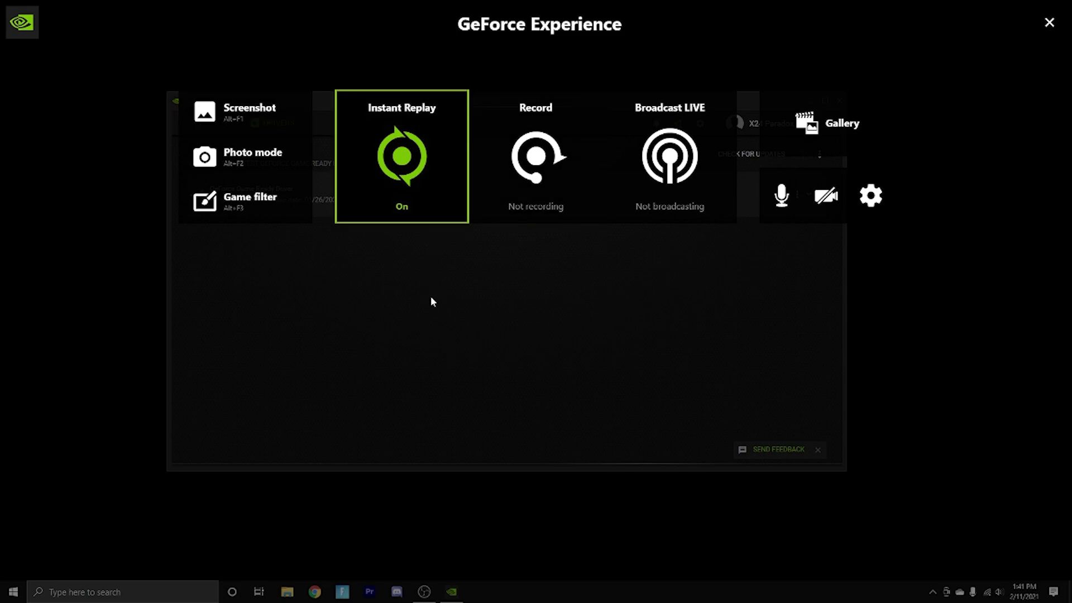
{"action": "key", "text": "Right"}
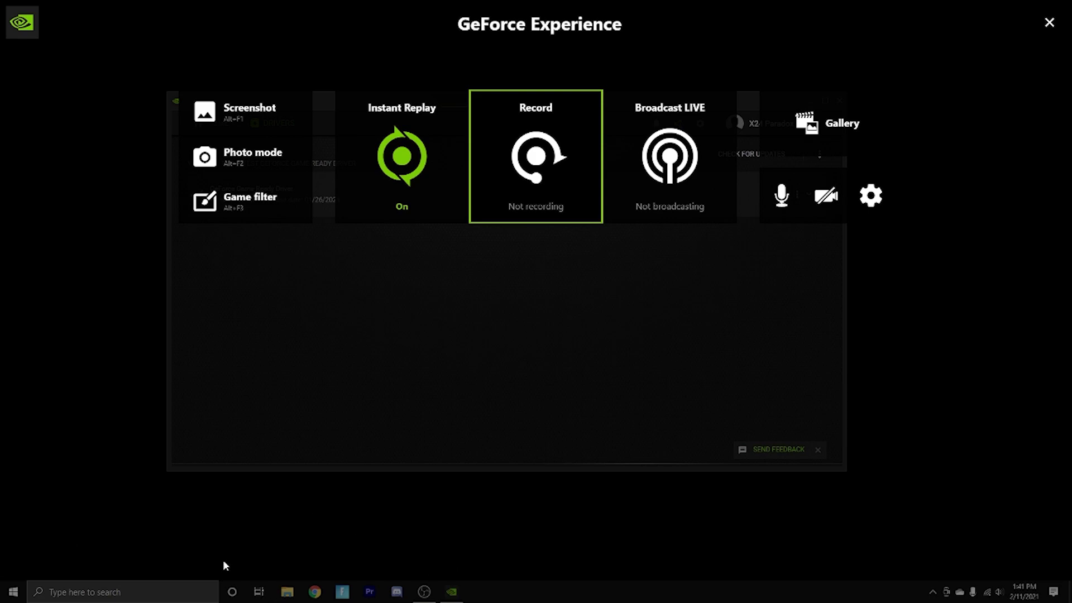
{"action": "key", "text": "Left"}
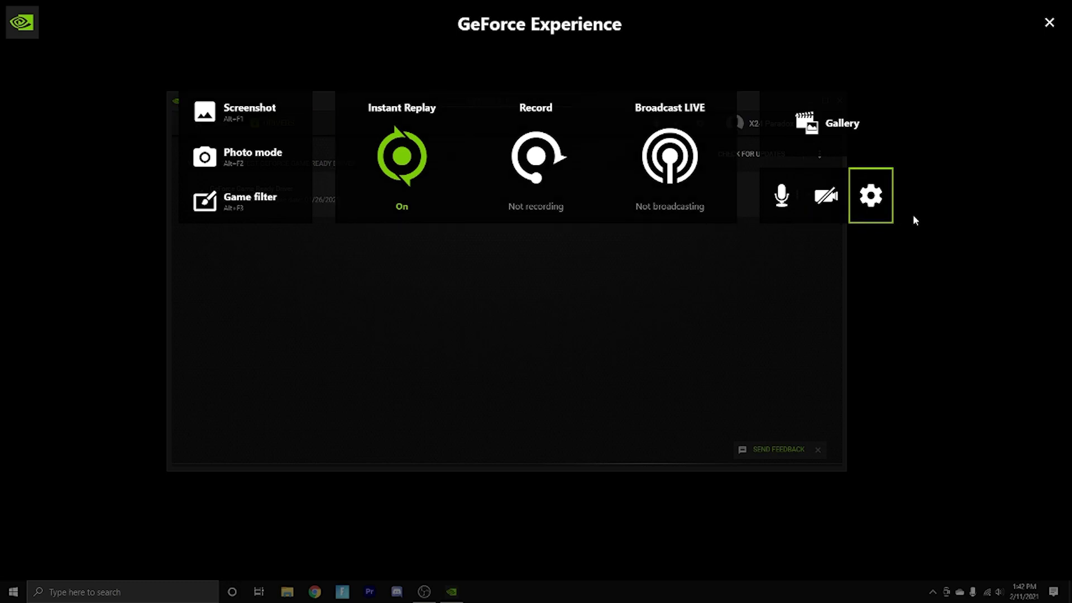
Step: Look over the overlay's Recordings storage settings, then close the settings panel
{"action": "left_click", "coordinate": [868, 202]}
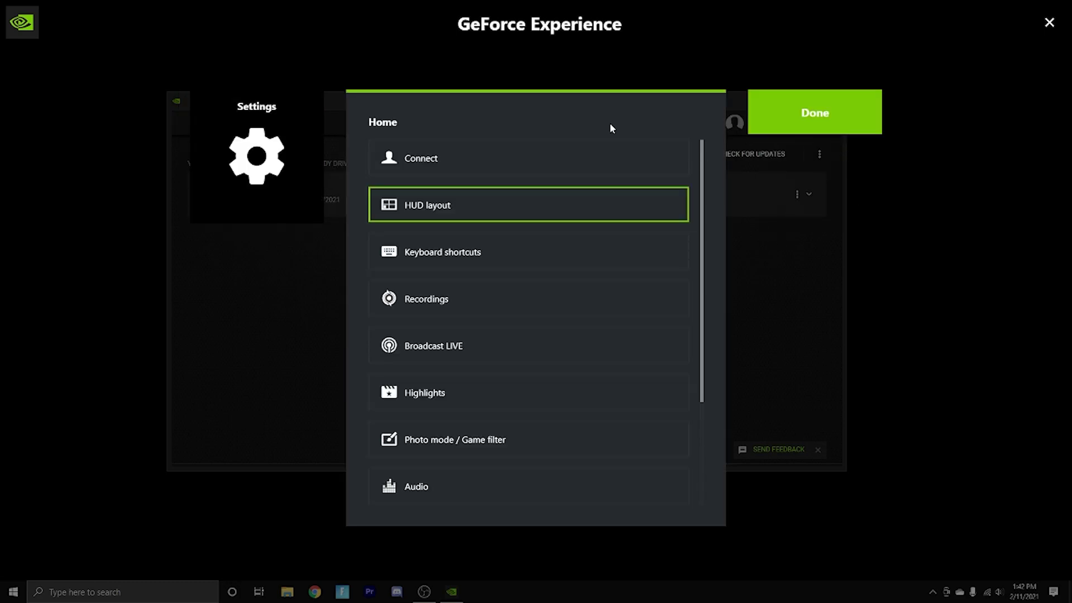
{"action": "scroll", "coordinate": [451, 179], "scroll_direction": "down", "scroll_amount": 3}
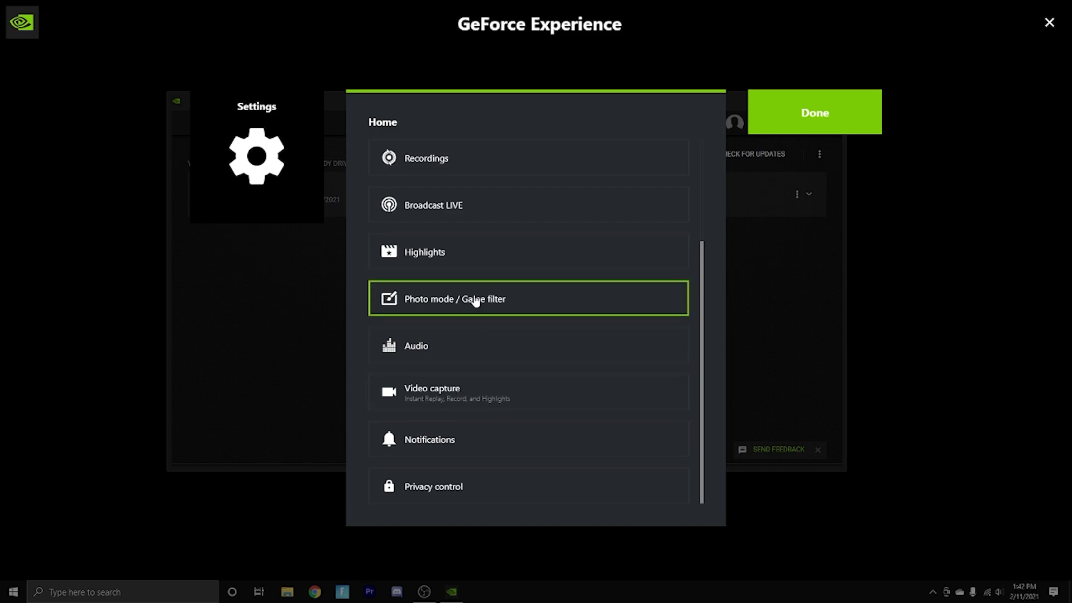
{"action": "scroll", "coordinate": [474, 302], "scroll_direction": "up", "scroll_amount": 2}
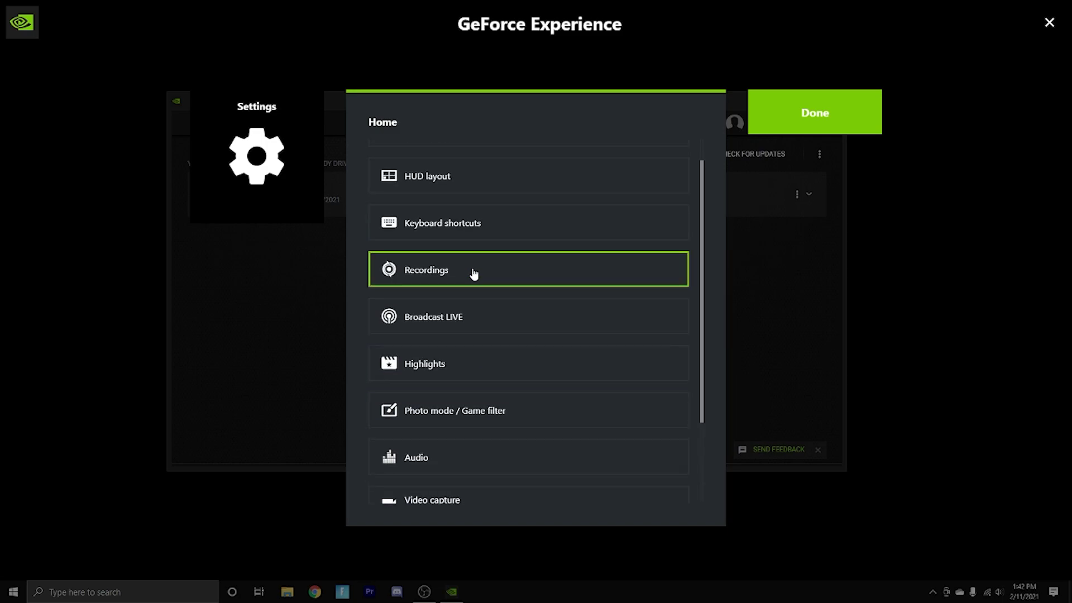
{"action": "left_click", "coordinate": [473, 273]}
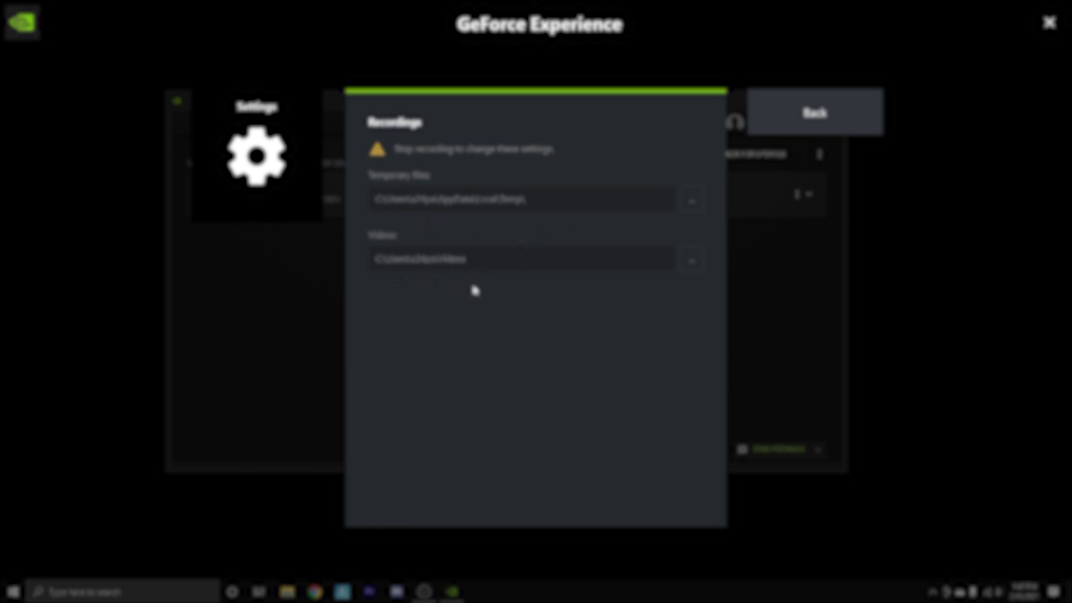
{"action": "left_click", "coordinate": [804, 120]}
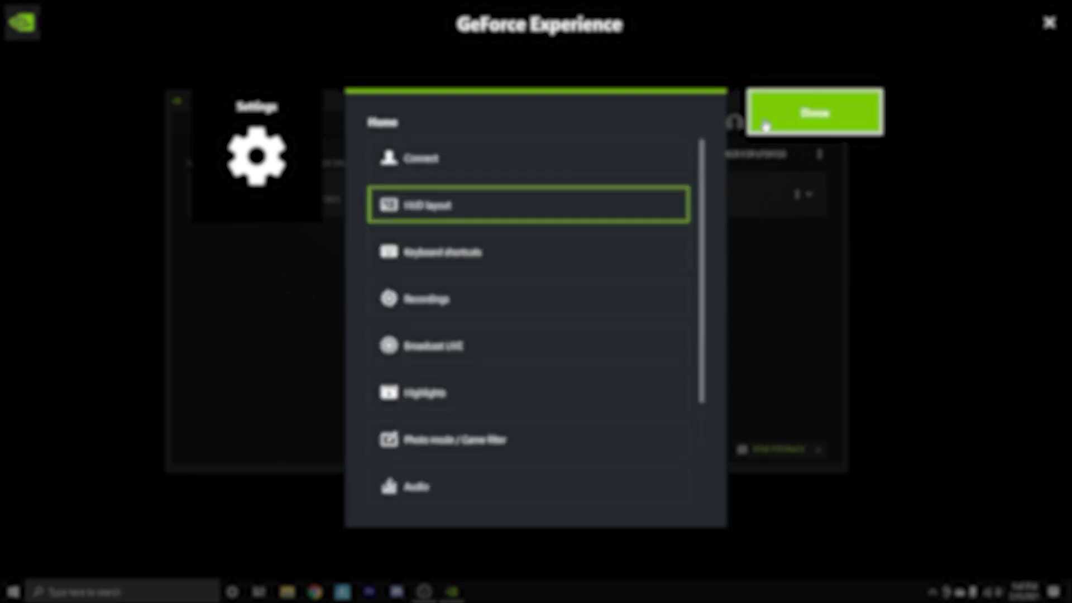
{"action": "left_click", "coordinate": [765, 125]}
Step: Turn Instant Replay off and reopen the overlay settings
{"action": "left_click", "coordinate": [398, 218]}
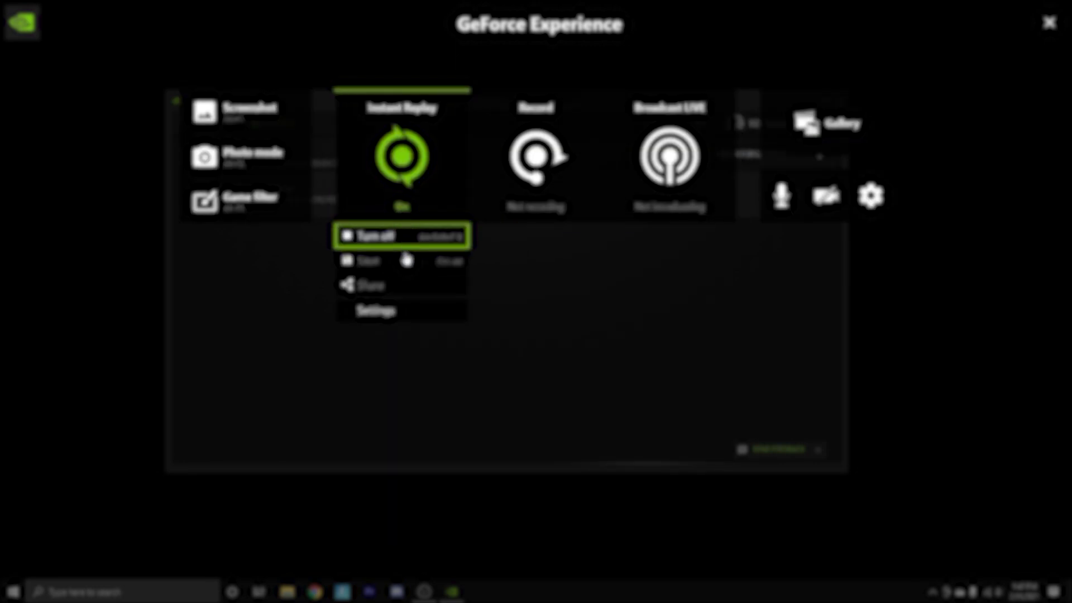
{"action": "left_click", "coordinate": [396, 241]}
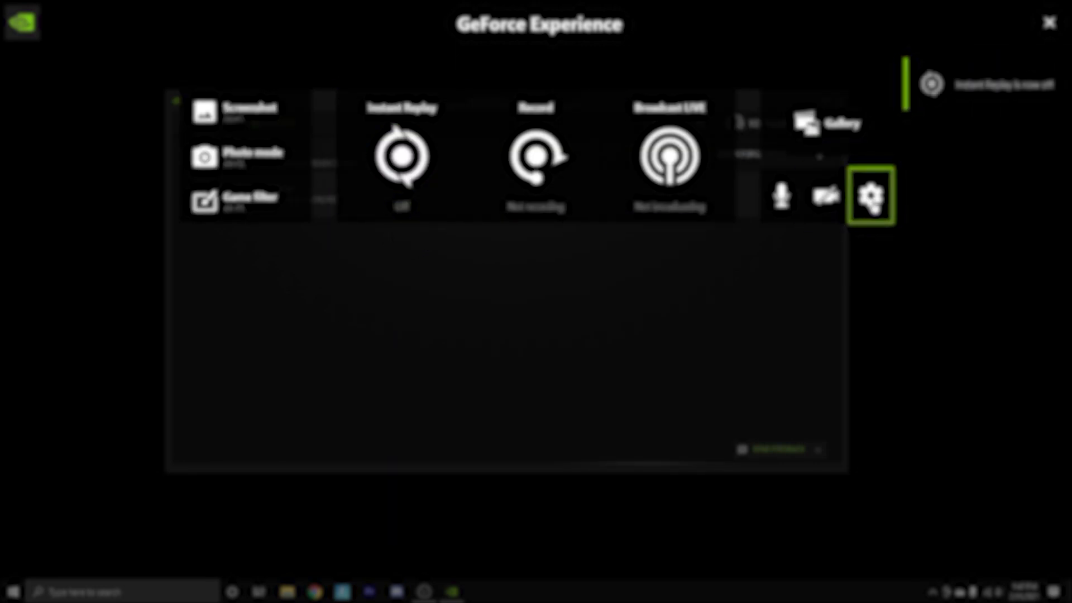
{"action": "left_click", "coordinate": [870, 196]}
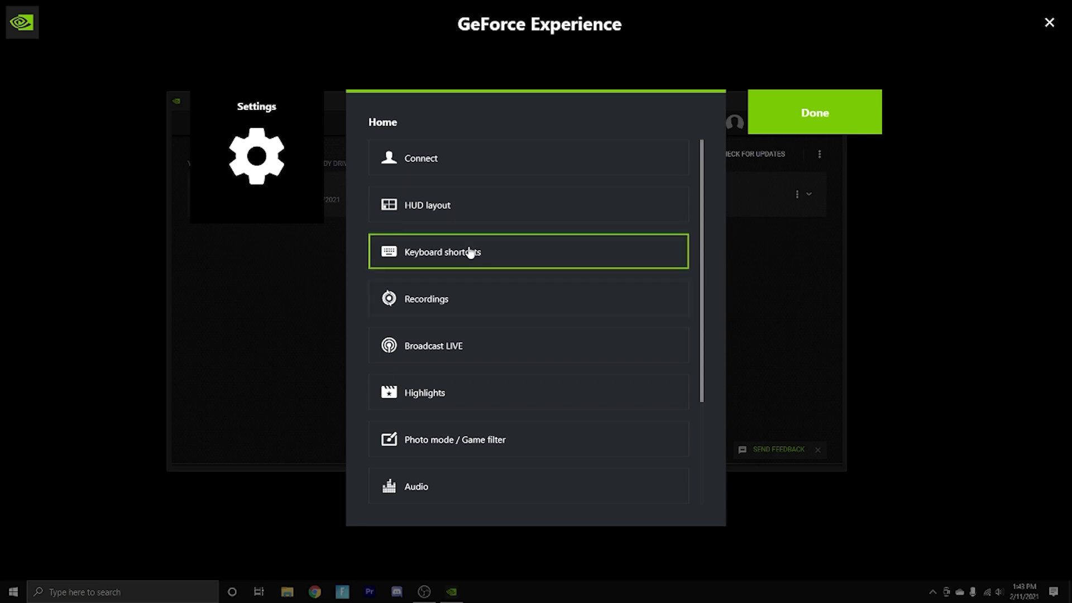
Step: In HUD layout, check the status indicator and switch the Comments overlay off
{"action": "left_click", "coordinate": [463, 220]}
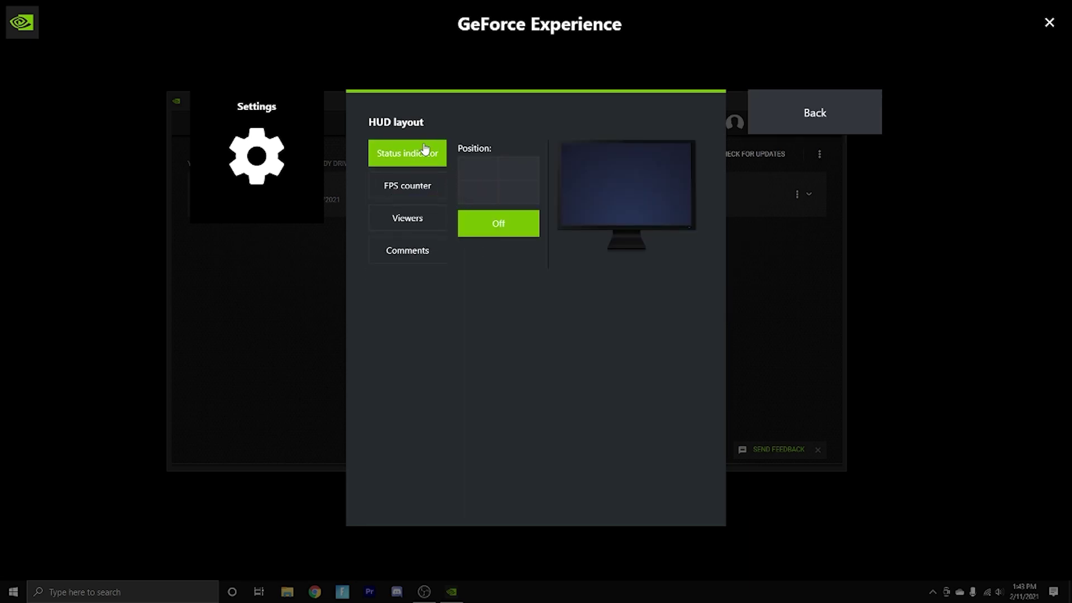
{"action": "left_click", "coordinate": [442, 166]}
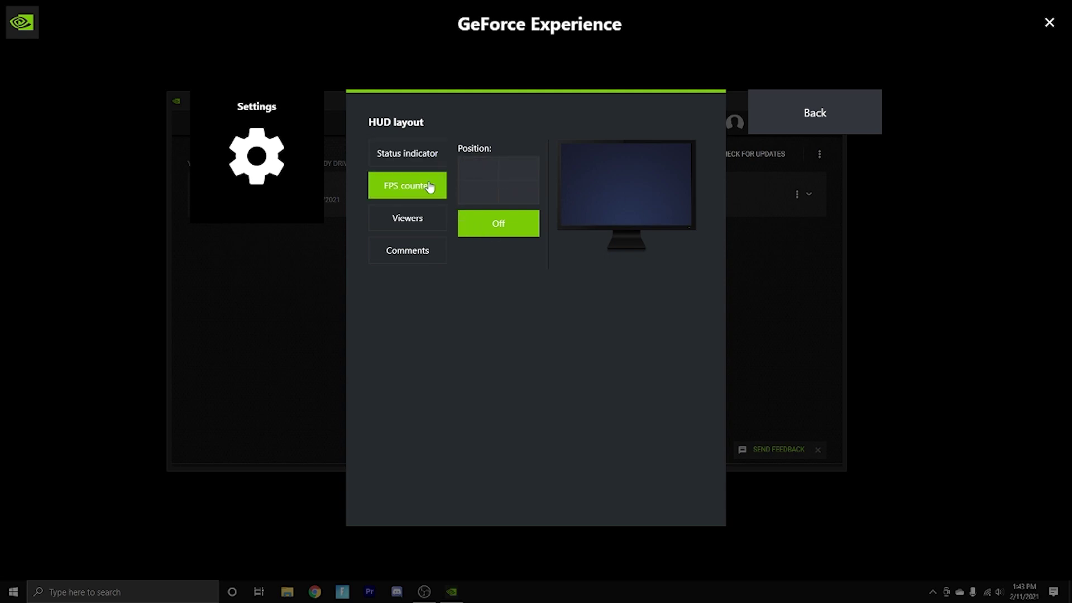
{"action": "left_click", "coordinate": [476, 193]}
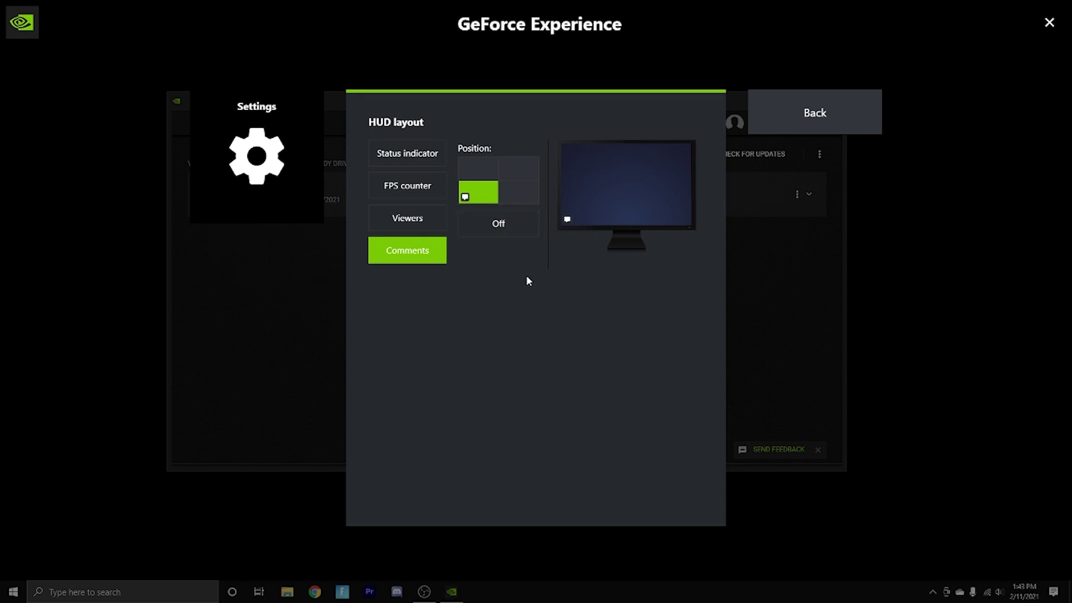
{"action": "left_click", "coordinate": [500, 231]}
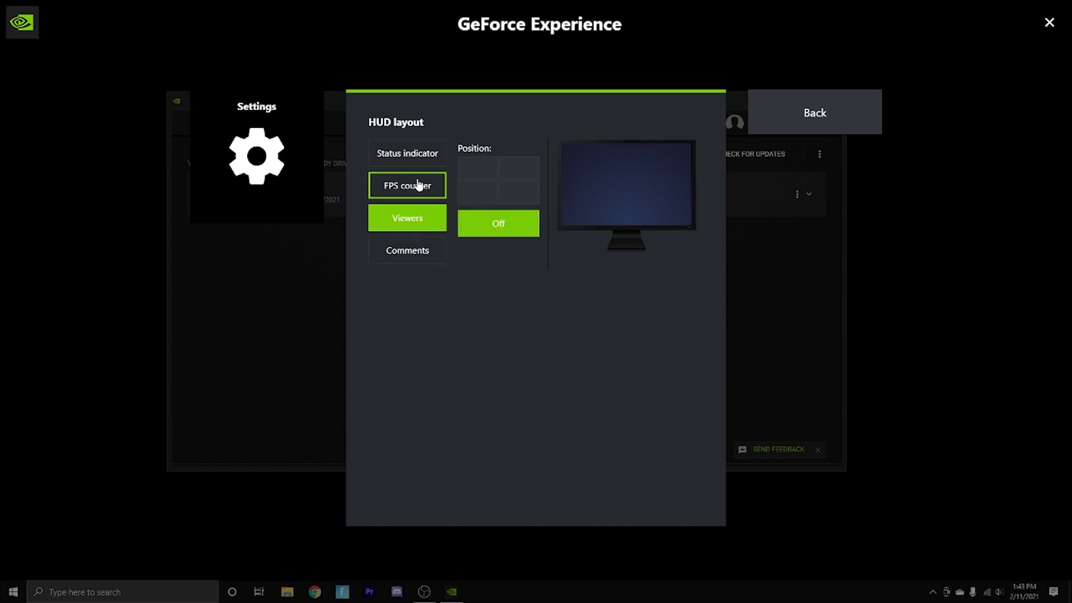
{"action": "left_click", "coordinate": [831, 102]}
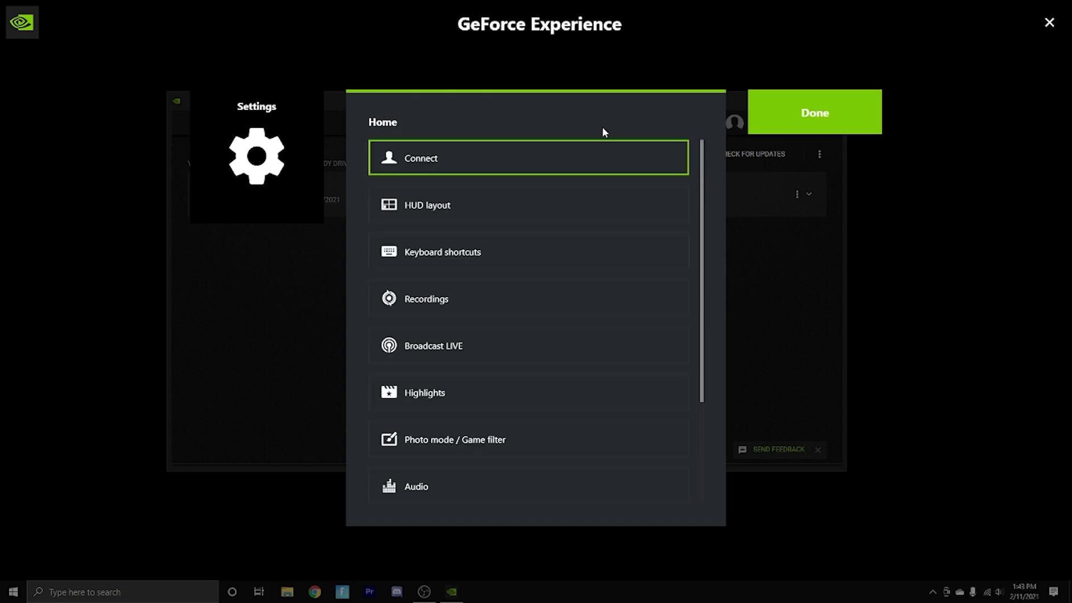
Step: Assign Ctrl+Alt+C as the shortcut for saving the last 1.3 minutes of replay
{"action": "left_click", "coordinate": [482, 253]}
{"action": "scroll", "coordinate": [564, 192], "scroll_direction": "down", "scroll_amount": 5}
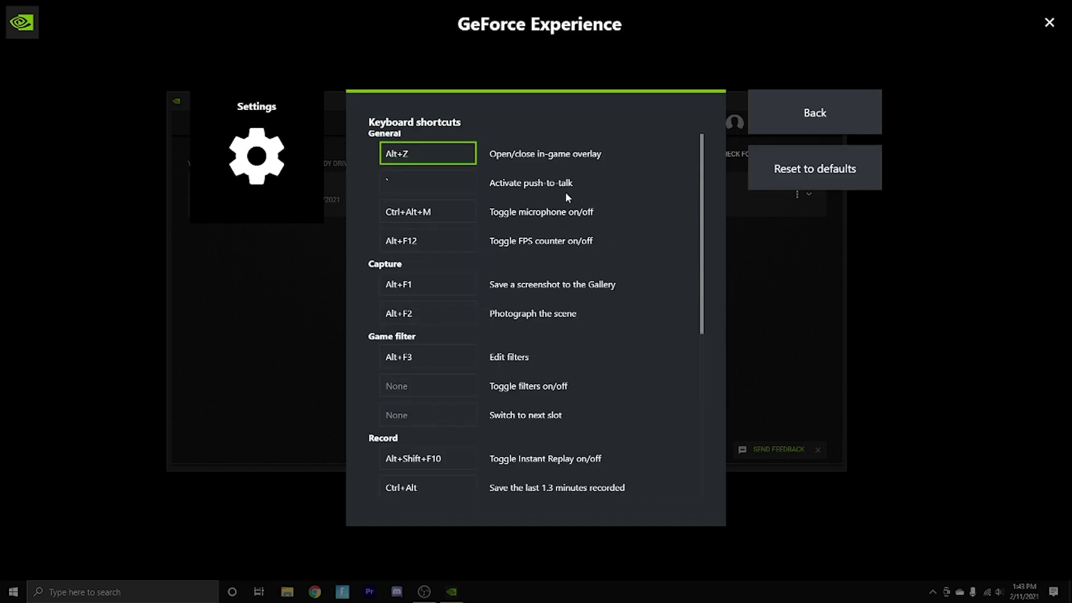
{"action": "scroll", "coordinate": [561, 196], "scroll_direction": "up", "scroll_amount": 3}
{"action": "left_click", "coordinate": [468, 353]}
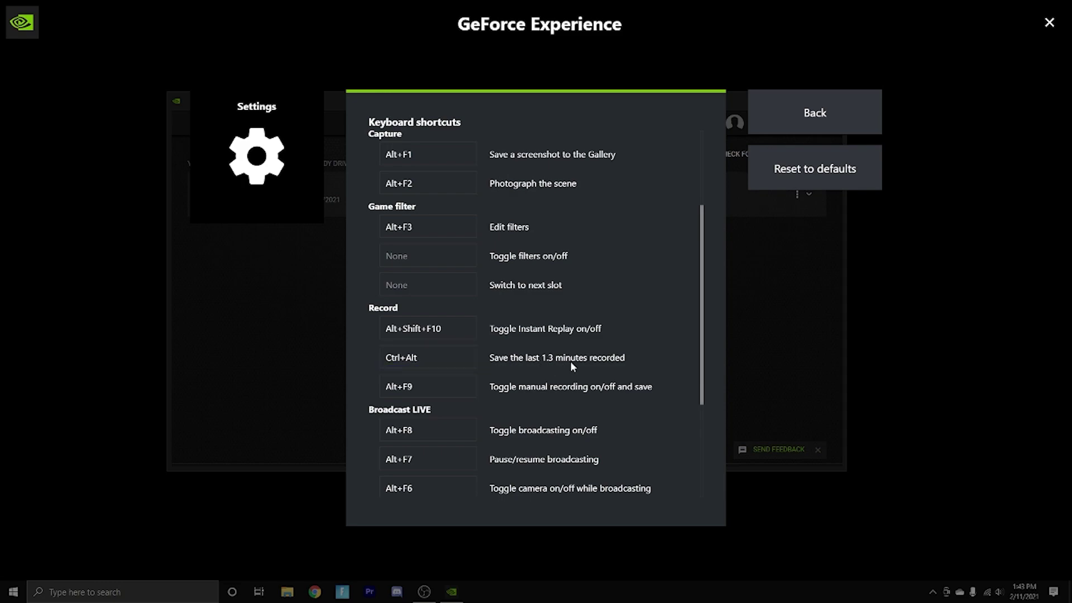
{"action": "key", "text": "ctrl+alt+c"}
{"action": "scroll", "coordinate": [501, 383], "scroll_direction": "down", "scroll_amount": 3}
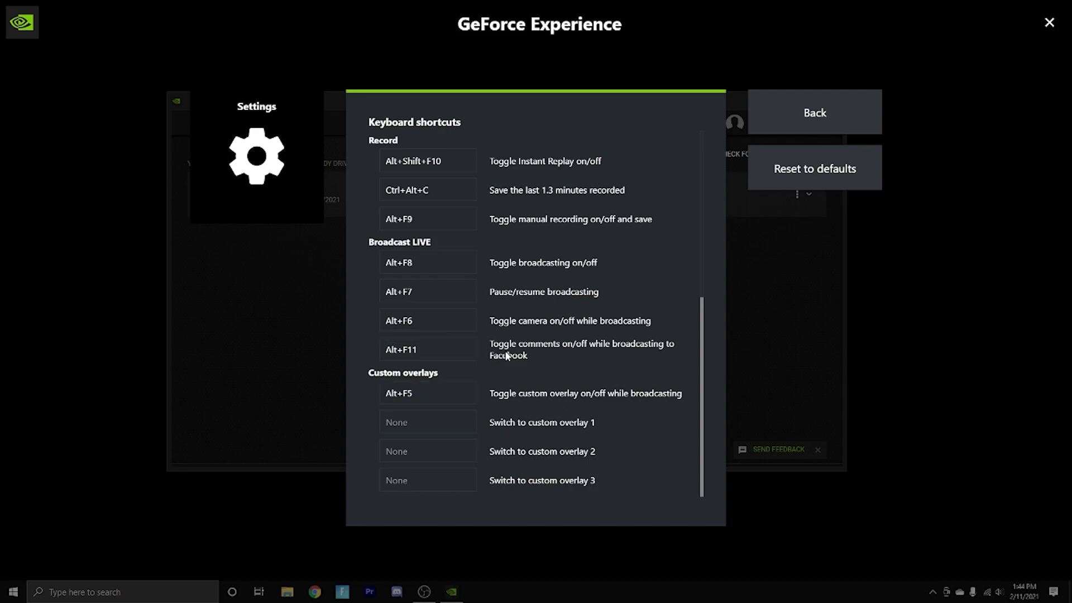
{"action": "key", "text": "Escape"}
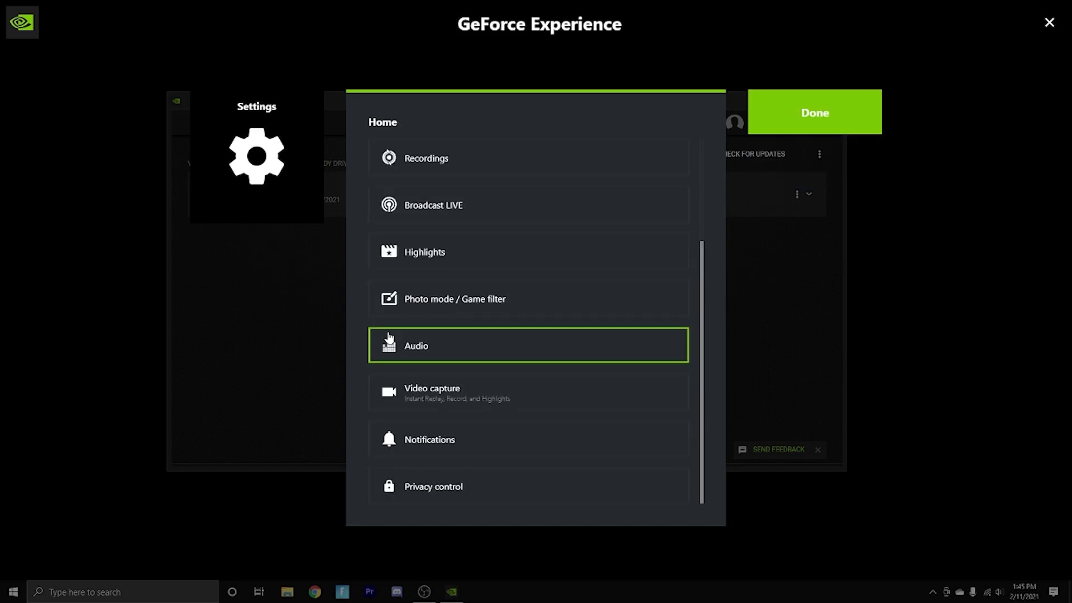
Step: Open Audio settings and keep Microphone (VTIN HC) as the microphone source
{"action": "left_click", "coordinate": [457, 335]}
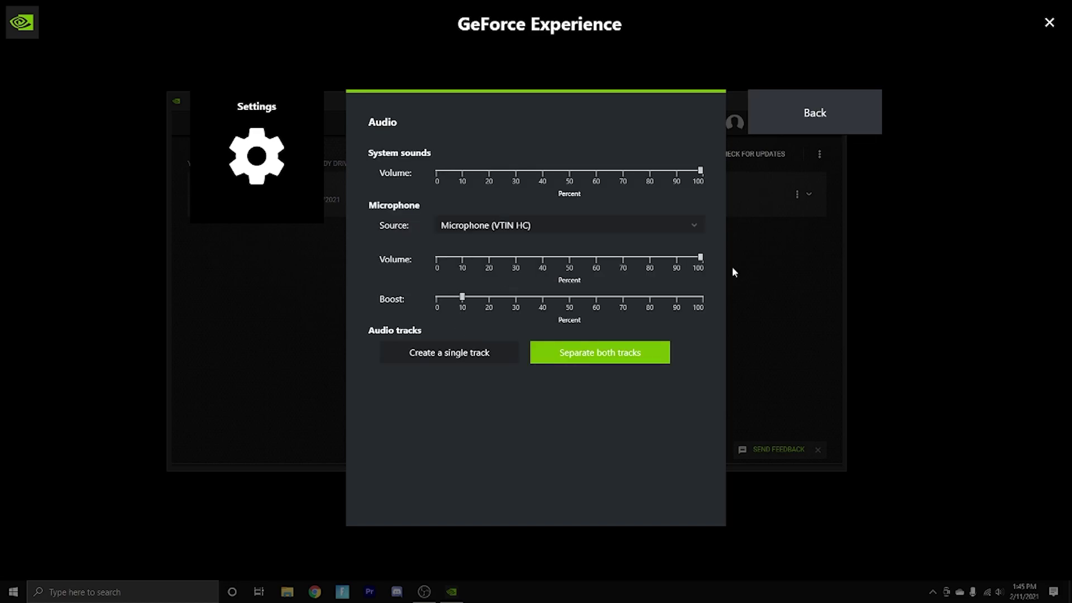
{"action": "left_click", "coordinate": [559, 228]}
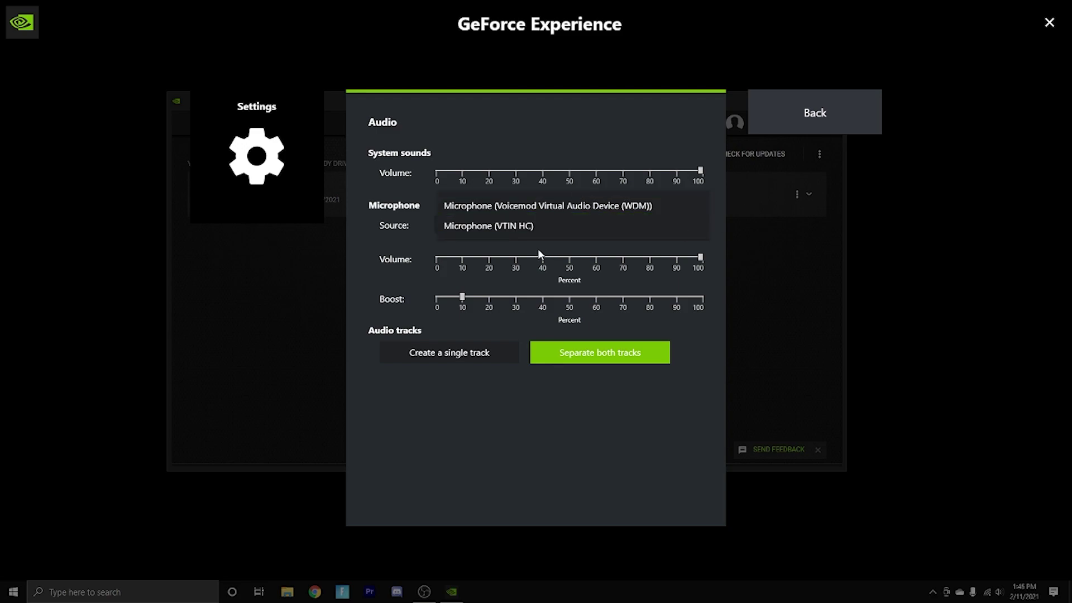
{"action": "left_click", "coordinate": [506, 228]}
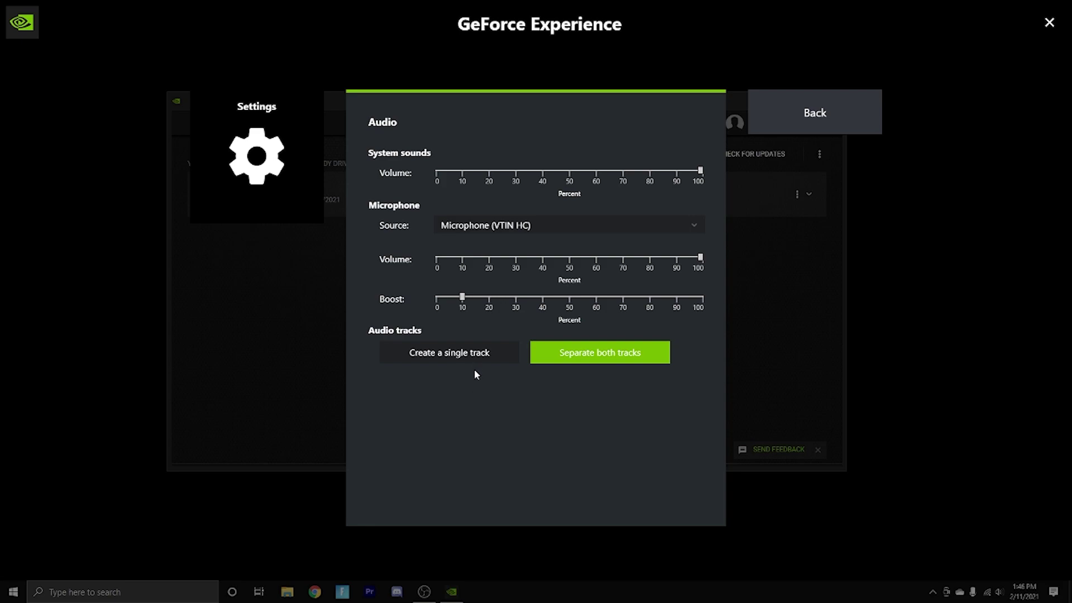
{"action": "left_click", "coordinate": [441, 355]}
{"action": "left_click", "coordinate": [575, 358]}
{"action": "left_click", "coordinate": [463, 360]}
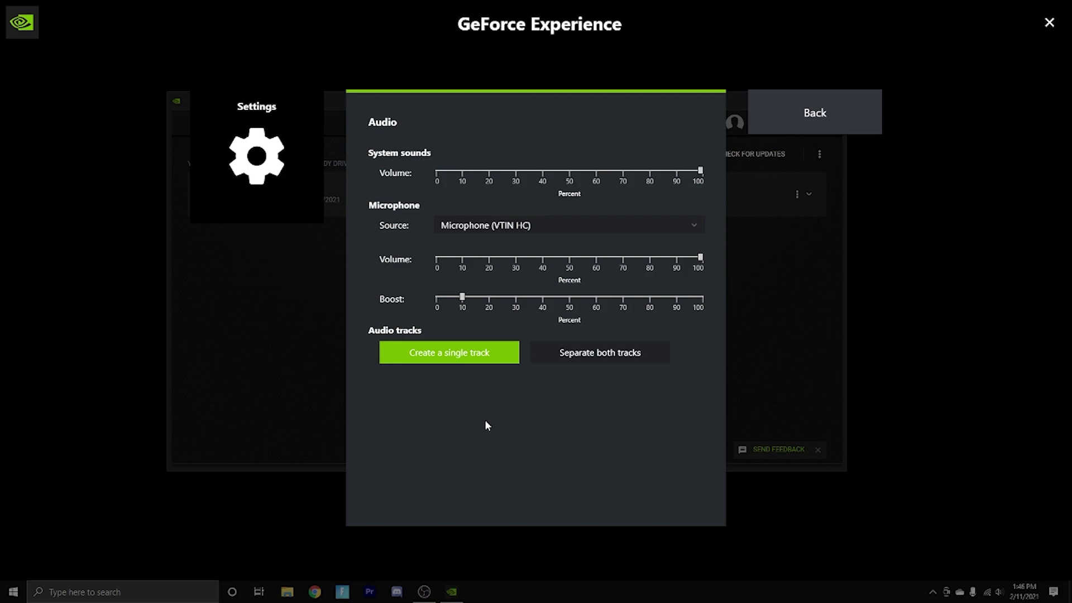
{"action": "left_click", "coordinate": [626, 357]}
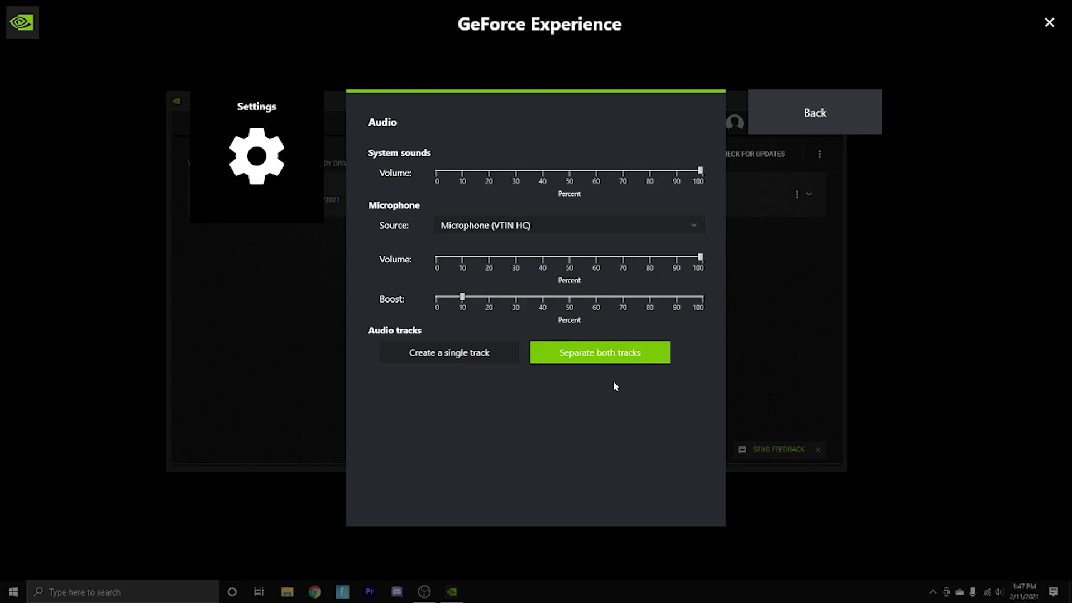
Step: Return to the overlay settings list and open Video capture settings
{"action": "left_click", "coordinate": [827, 120]}
{"action": "scroll", "coordinate": [476, 371], "scroll_direction": "down", "scroll_amount": 3}
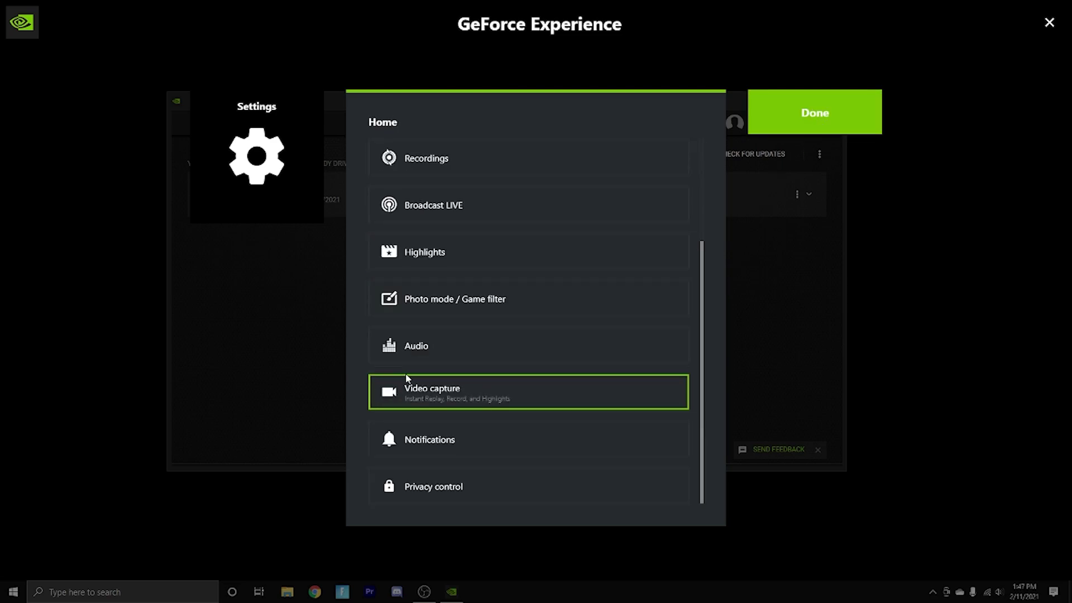
{"action": "scroll", "coordinate": [497, 371], "scroll_direction": "up", "scroll_amount": 3}
{"action": "scroll", "coordinate": [478, 403], "scroll_direction": "down", "scroll_amount": 3}
{"action": "left_click", "coordinate": [586, 409]}
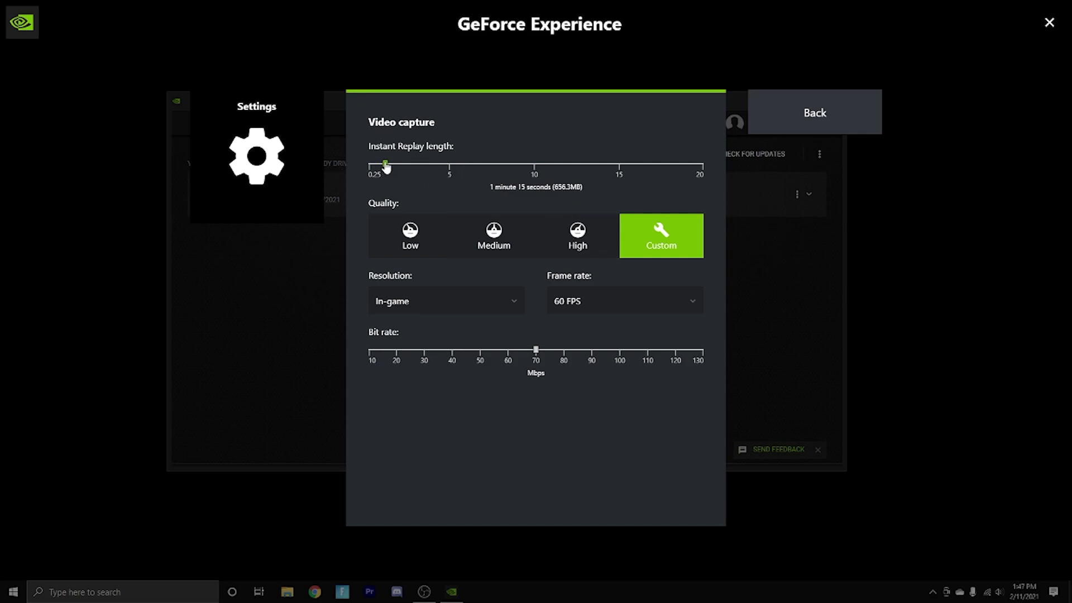
Step: Adjust the Instant Replay length slider, settling on 1 minute 30 seconds
{"action": "left_click_drag", "start_coordinate": [386, 168], "coordinate": [343, 170]}
{"action": "left_click_drag", "start_coordinate": [373, 166], "coordinate": [721, 151]}
{"action": "left_click_drag", "start_coordinate": [722, 148], "coordinate": [392, 170]}
{"action": "left_click_drag", "start_coordinate": [391, 173], "coordinate": [377, 177]}
{"action": "left_click_drag", "start_coordinate": [379, 169], "coordinate": [390, 170]}
Step: Try the frame rate options and leave capture at 60 FPS
{"action": "left_click", "coordinate": [590, 297]}
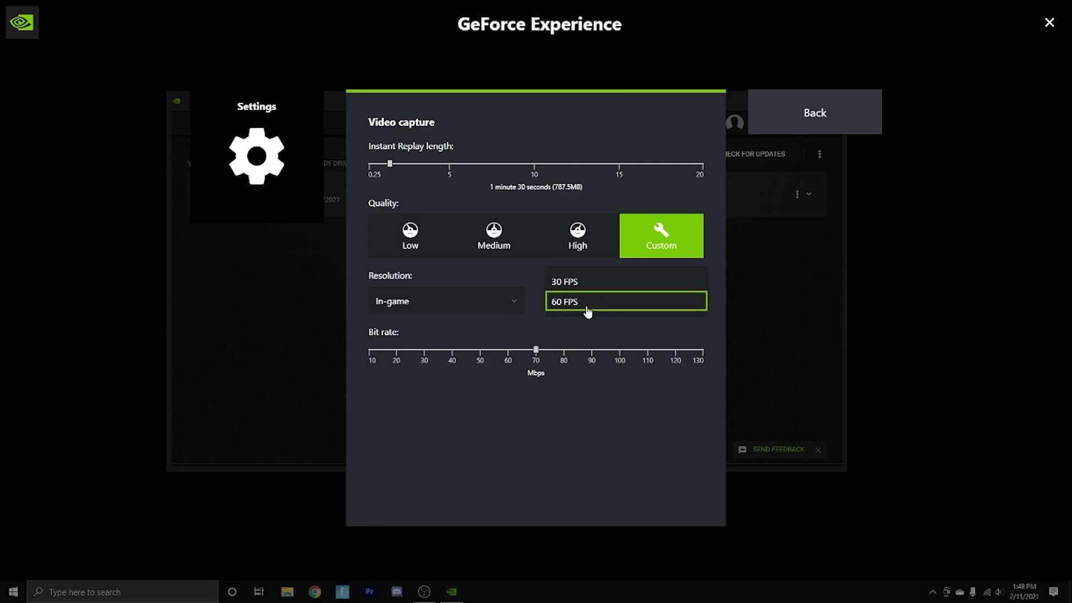
{"action": "left_click", "coordinate": [560, 305]}
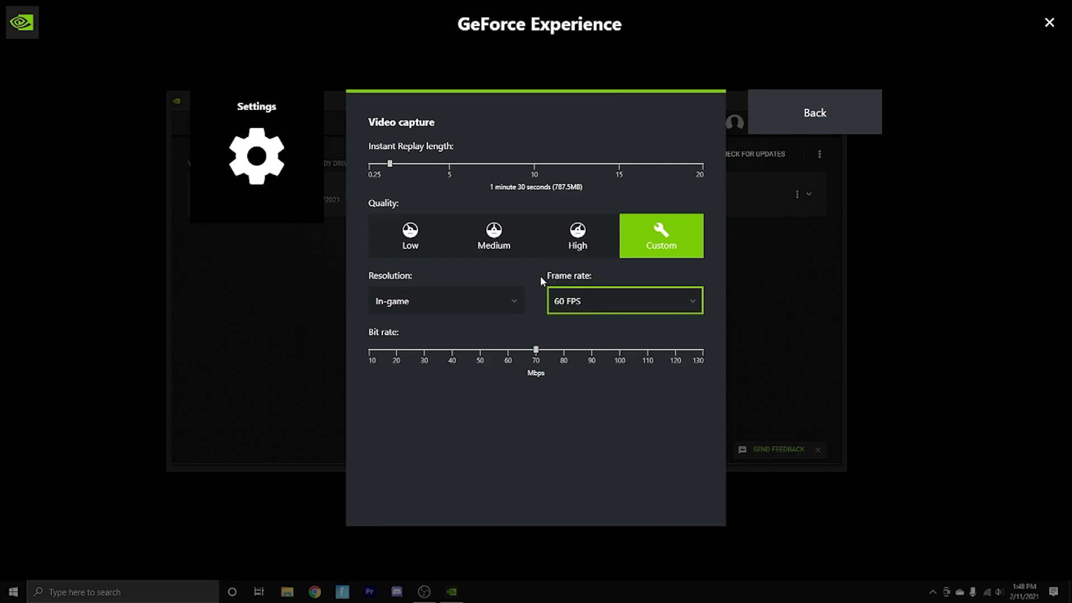
{"action": "left_click", "coordinate": [584, 301]}
{"action": "left_click", "coordinate": [568, 300]}
{"action": "left_click", "coordinate": [568, 299]}
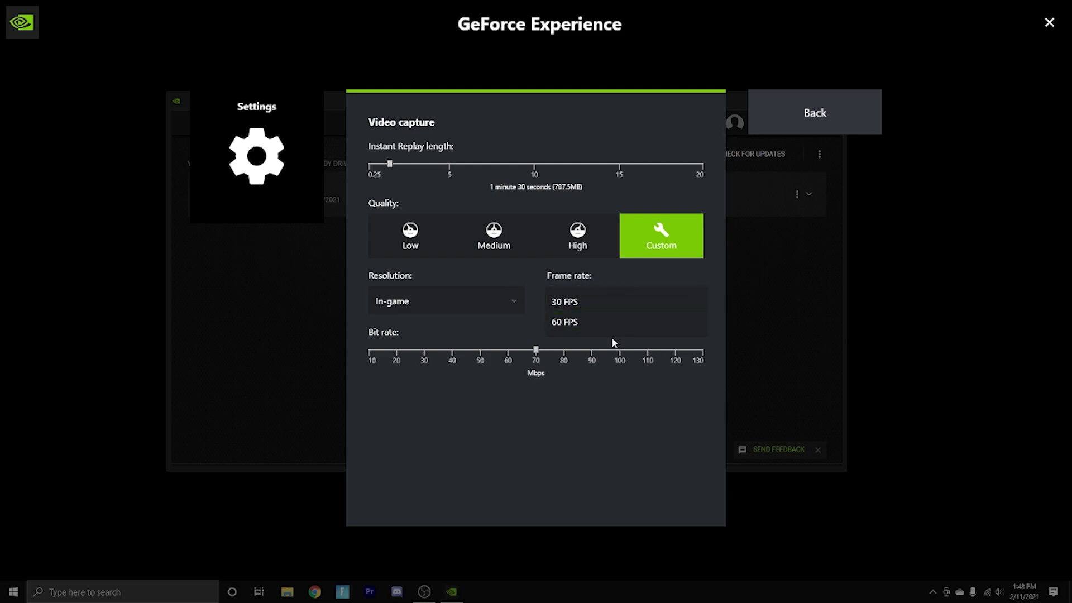
{"action": "left_click", "coordinate": [593, 324]}
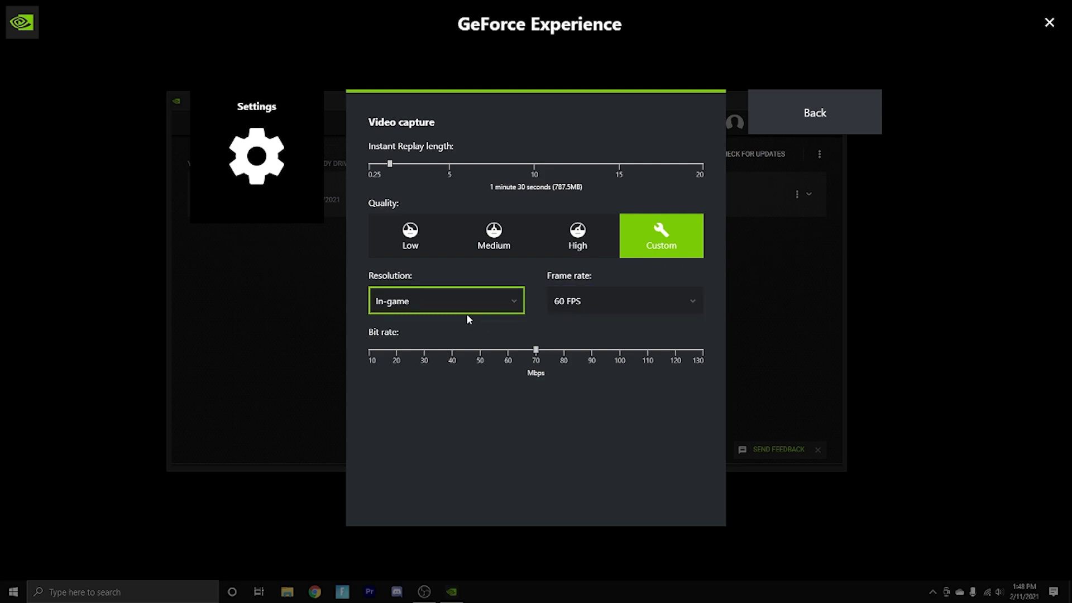
Step: Try capture resolutions 360p and 2160p 4K
{"action": "left_click", "coordinate": [441, 309]}
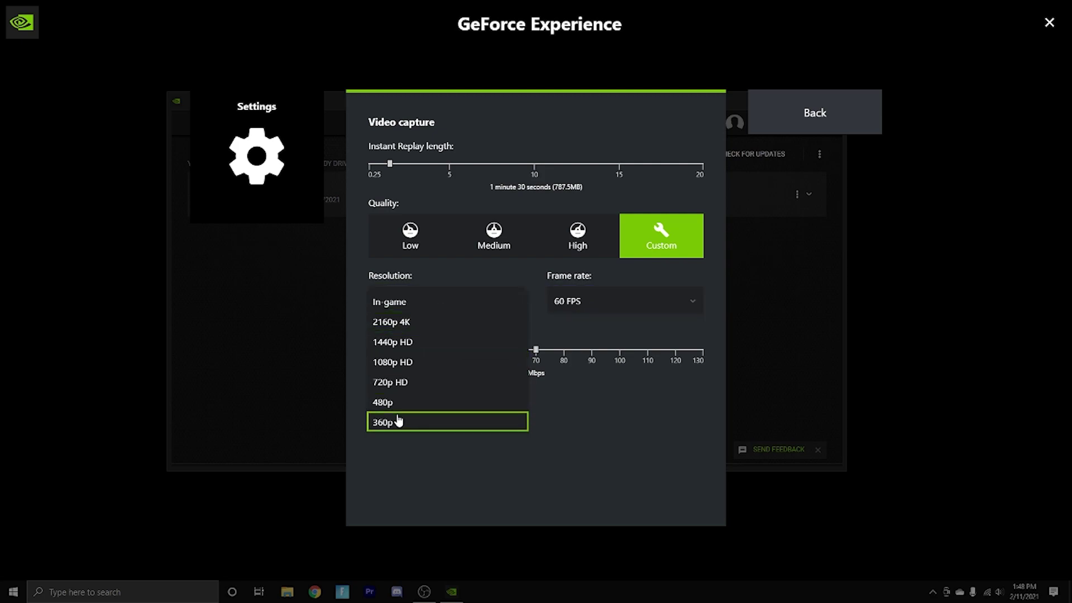
{"action": "left_click", "coordinate": [382, 429]}
{"action": "left_click", "coordinate": [428, 308]}
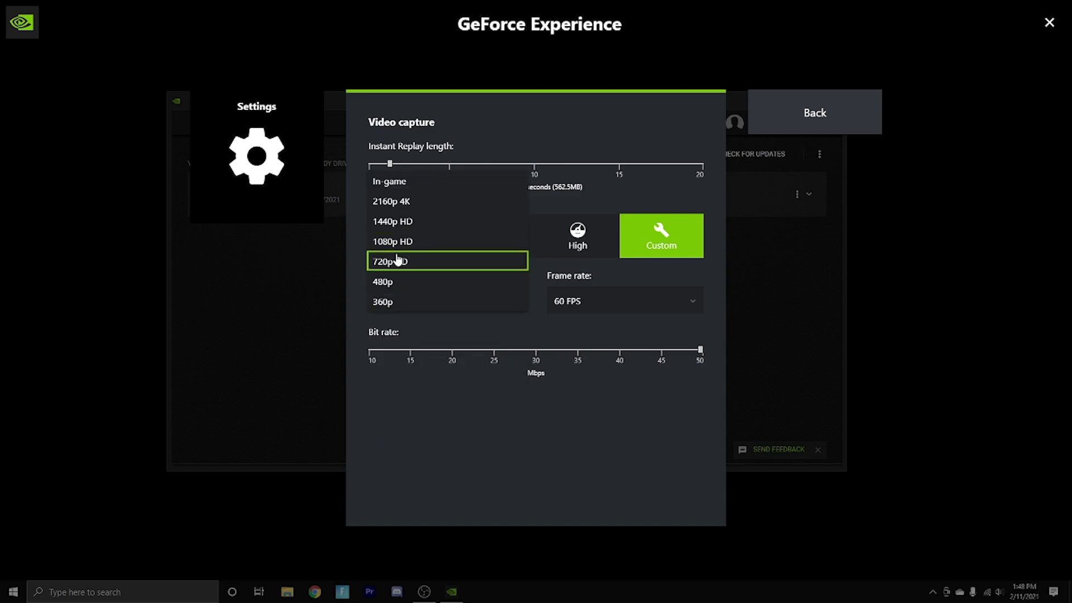
{"action": "left_click", "coordinate": [402, 202]}
{"action": "left_click", "coordinate": [422, 287]}
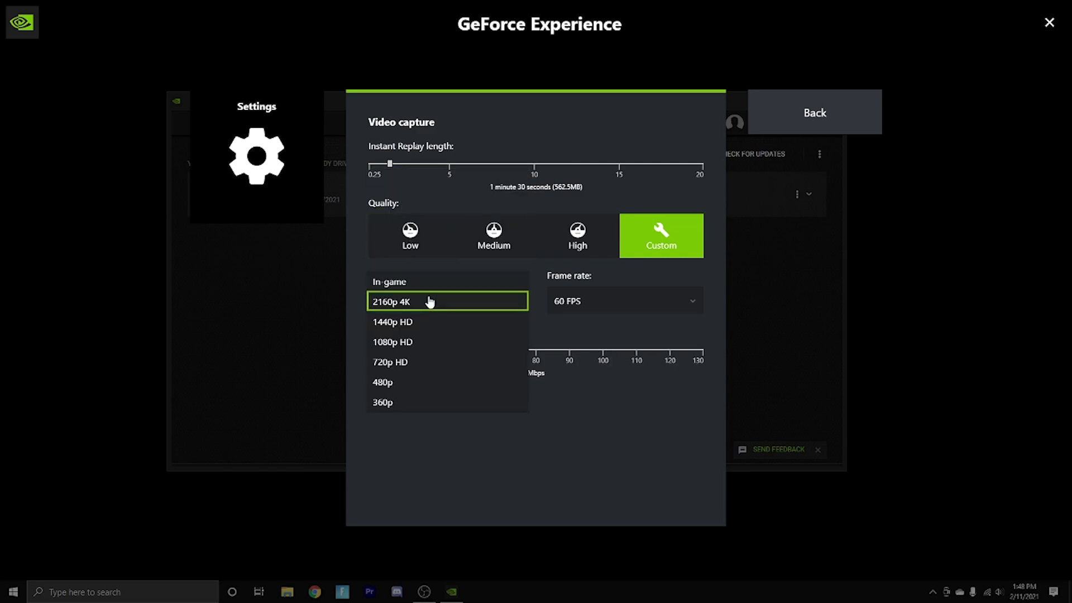
{"action": "left_click", "coordinate": [429, 302]}
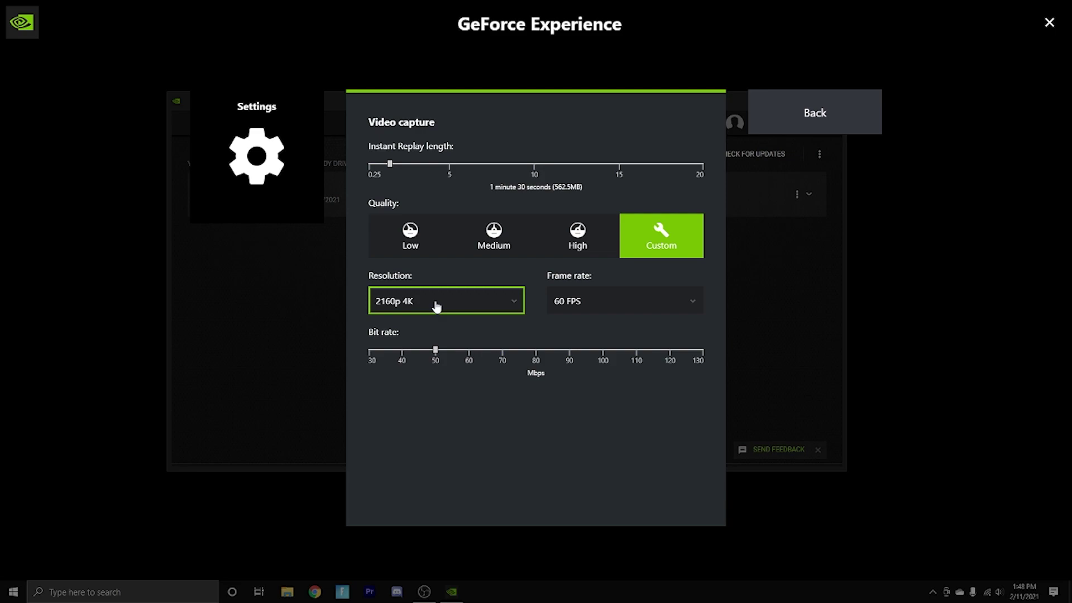
Step: Test 130 Mbps and 20-minute replay, then restore In-game resolution, 60 Mbps, 1:30 replay
{"action": "left_click_drag", "start_coordinate": [435, 349], "coordinate": [757, 354]}
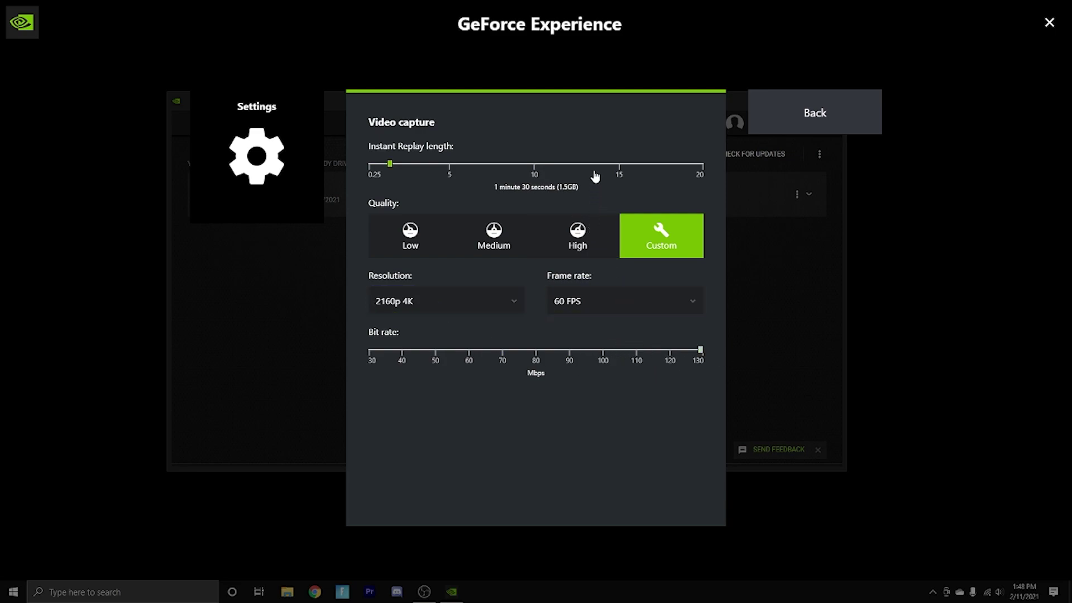
{"action": "left_click", "coordinate": [627, 164]}
{"action": "left_click_drag", "start_coordinate": [651, 163], "coordinate": [744, 155]}
{"action": "left_click", "coordinate": [445, 296]}
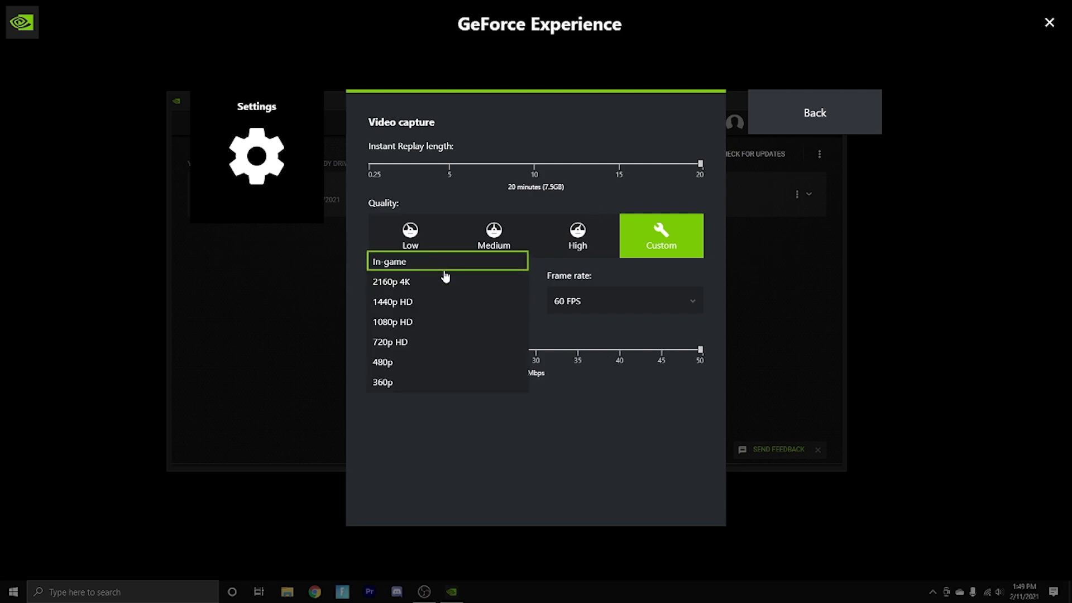
{"action": "left_click", "coordinate": [445, 263]}
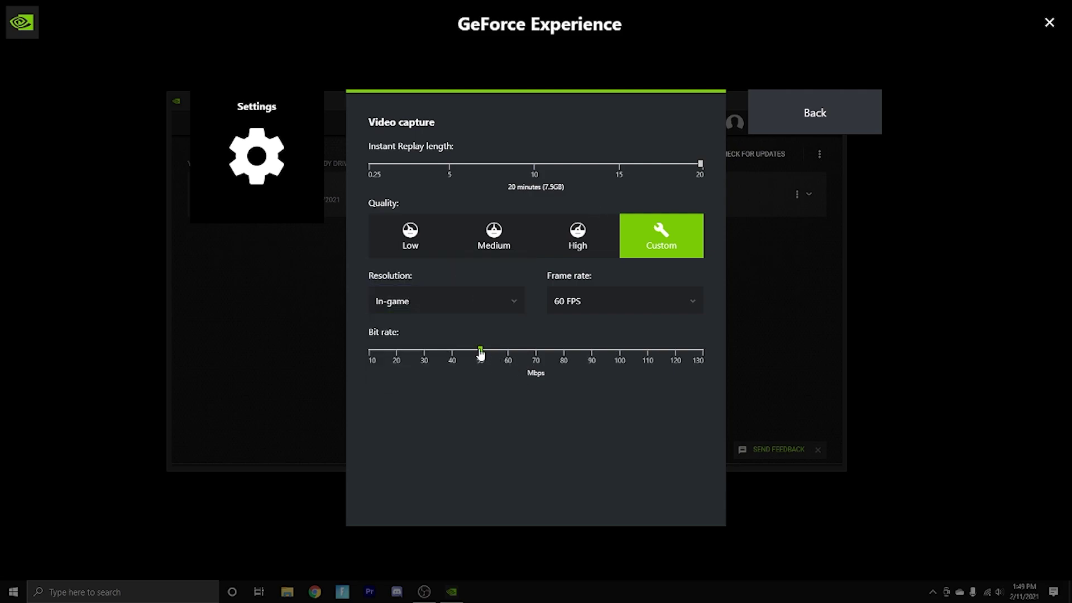
{"action": "left_click_drag", "start_coordinate": [480, 352], "coordinate": [509, 359]}
{"action": "left_click_drag", "start_coordinate": [434, 163], "coordinate": [390, 163]}
Step: Open the Notifications settings and check that every toggle, from overlay open/close to HDR warnings, is on
{"action": "left_click", "coordinate": [804, 110]}
{"action": "scroll", "coordinate": [577, 172], "scroll_direction": "down", "scroll_amount": 3}
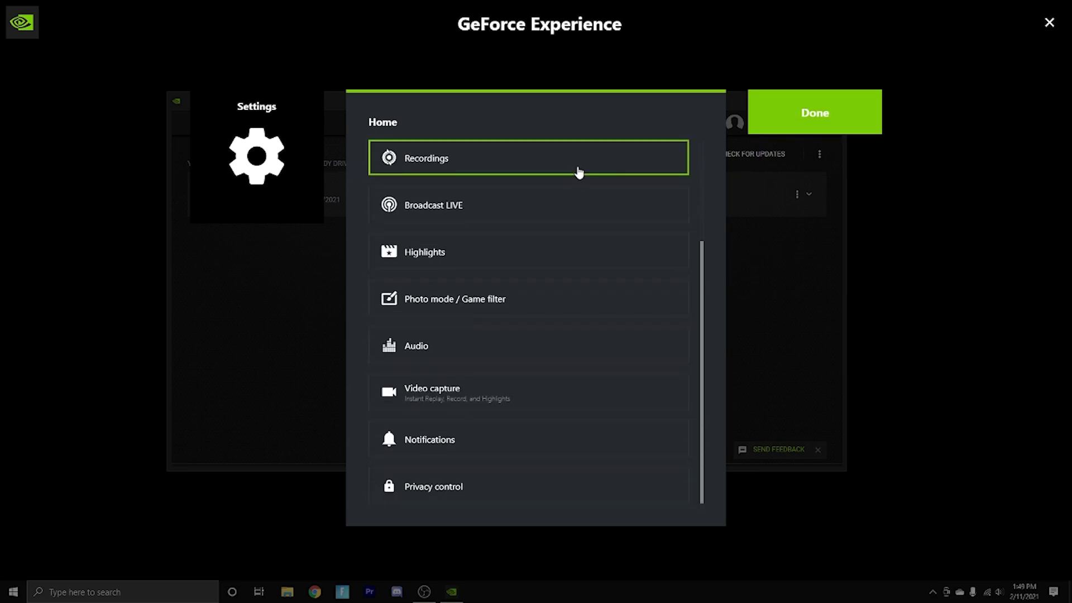
{"action": "left_click", "coordinate": [558, 440]}
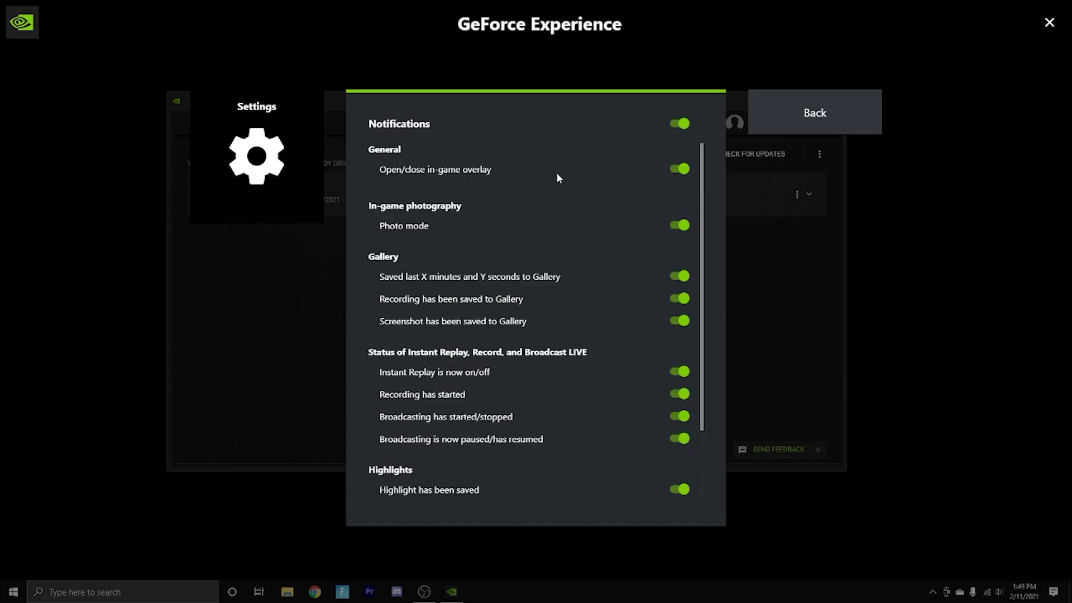
{"action": "scroll", "coordinate": [483, 257], "scroll_direction": "down", "scroll_amount": 2}
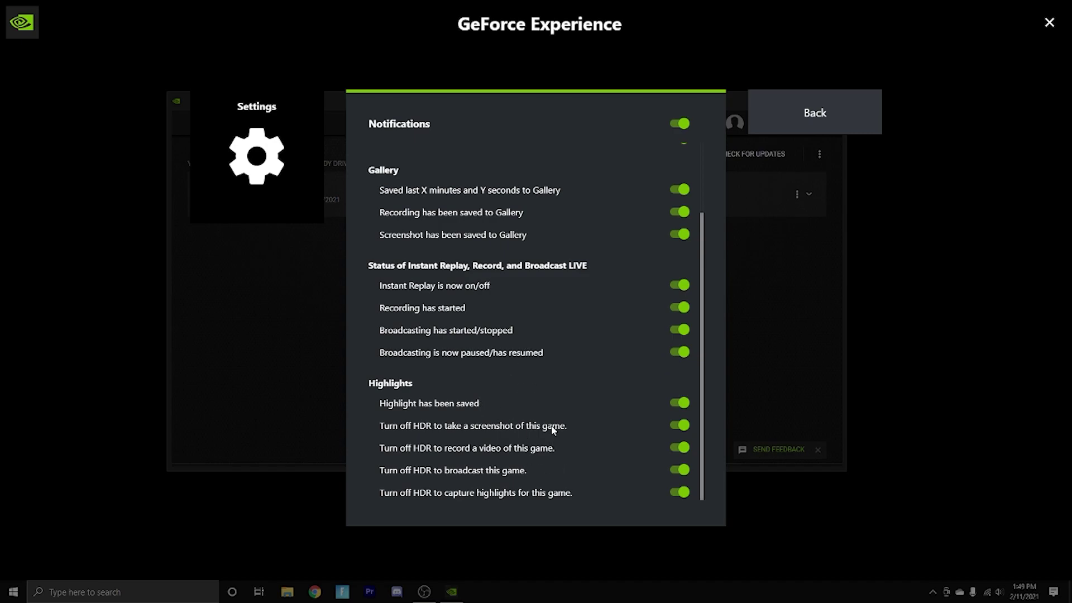
{"action": "scroll", "coordinate": [461, 238], "scroll_direction": "up", "scroll_amount": 1}
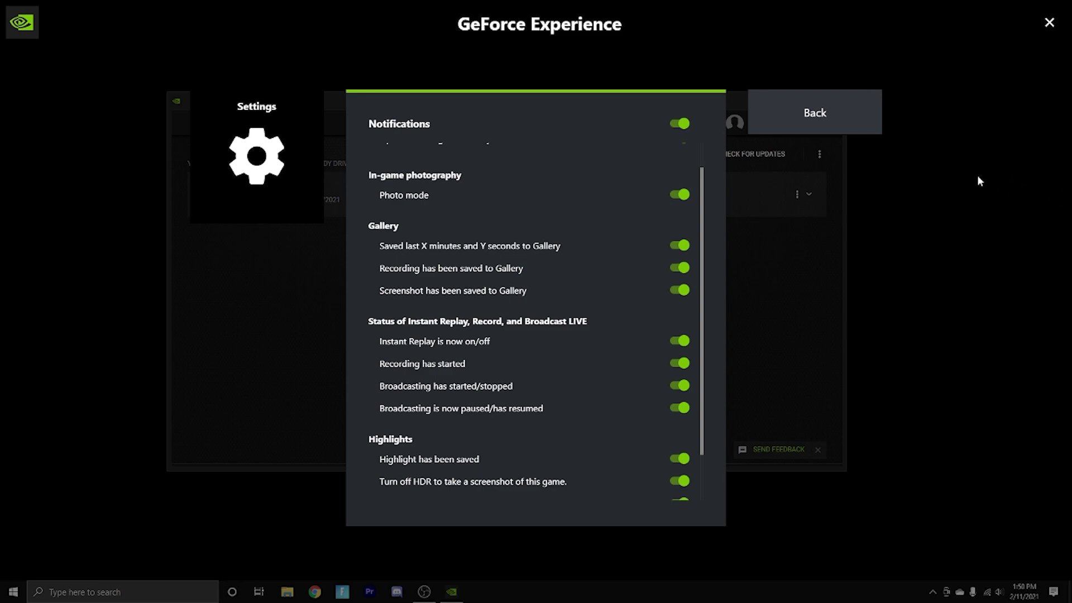
{"action": "scroll", "coordinate": [572, 234], "scroll_direction": "up", "scroll_amount": 1}
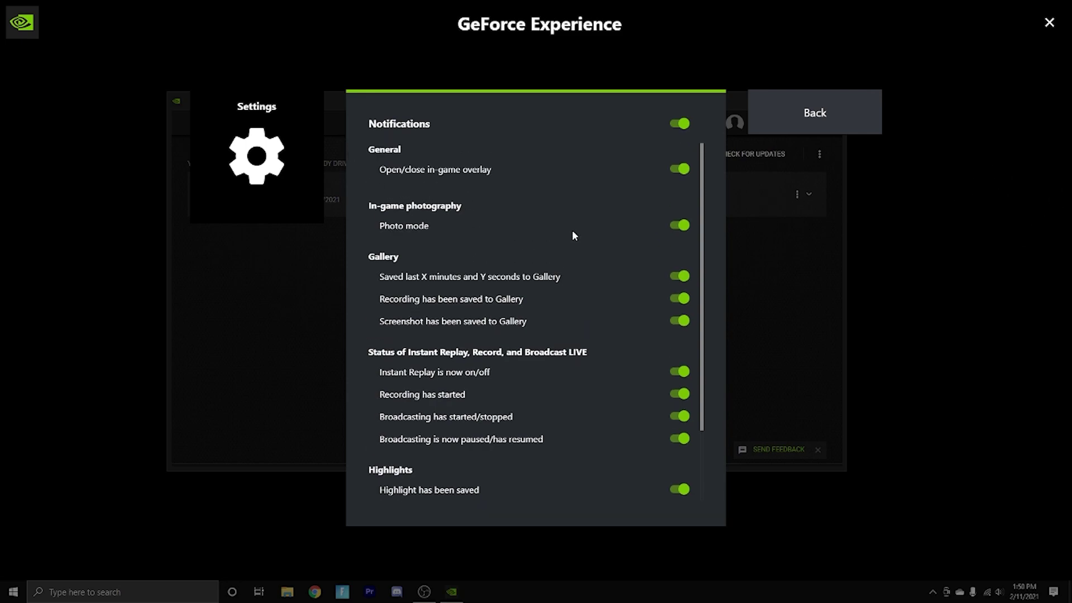
{"action": "scroll", "coordinate": [546, 207], "scroll_direction": "down", "scroll_amount": 3}
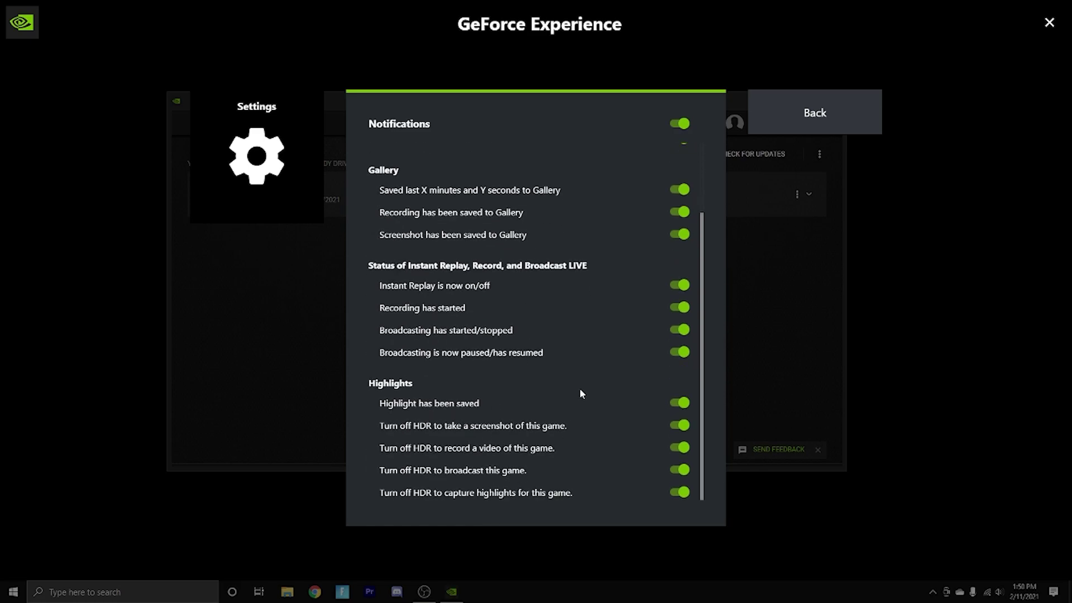
{"action": "scroll", "coordinate": [521, 264], "scroll_direction": "up", "scroll_amount": 3}
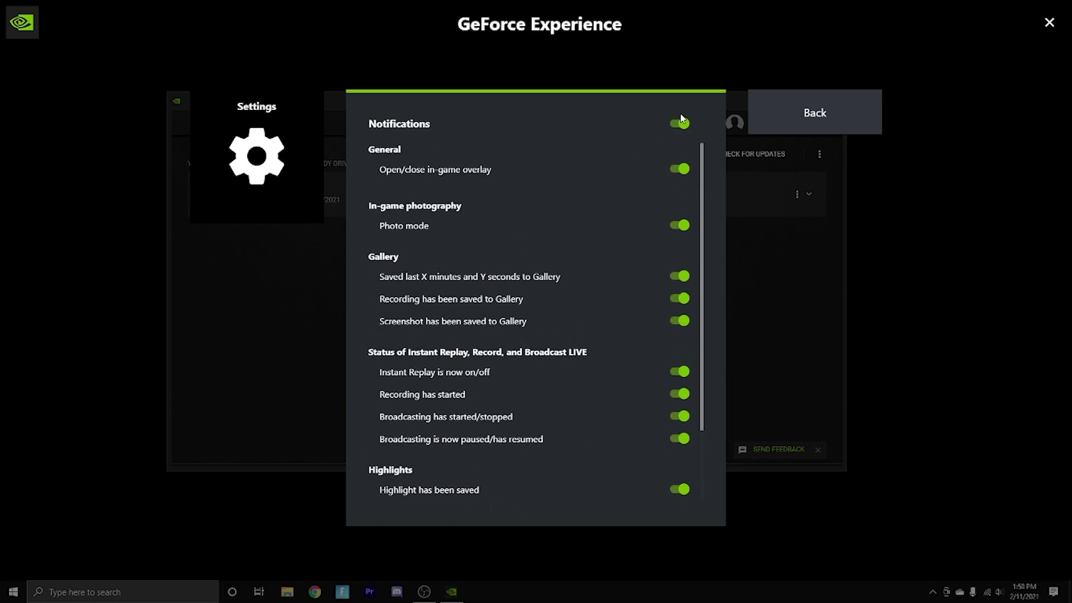
Step: Go back from Notifications to the overlay's Settings home list
{"action": "left_click", "coordinate": [787, 101]}
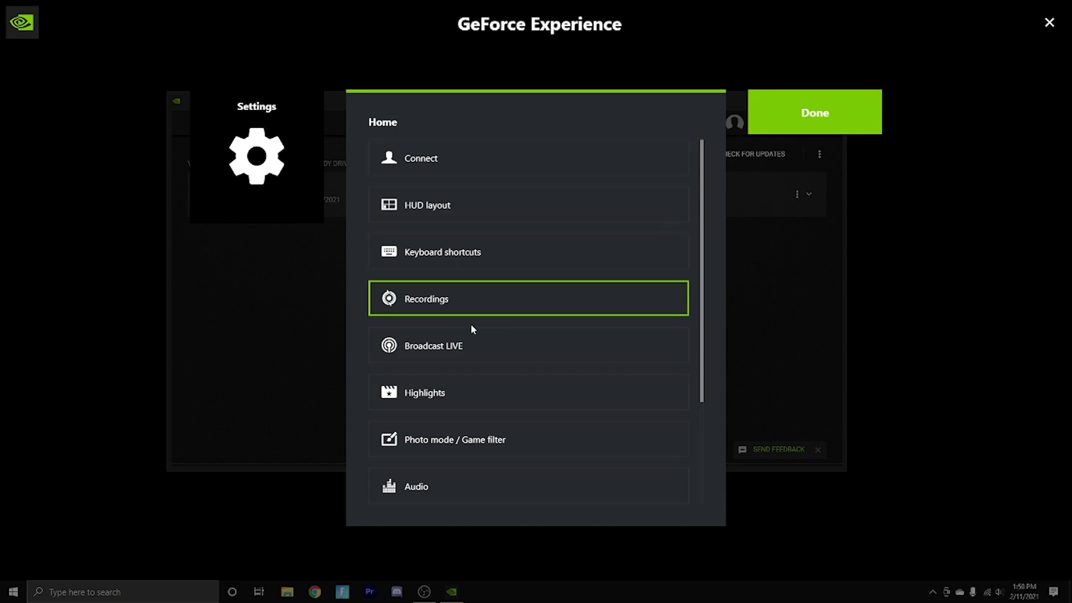